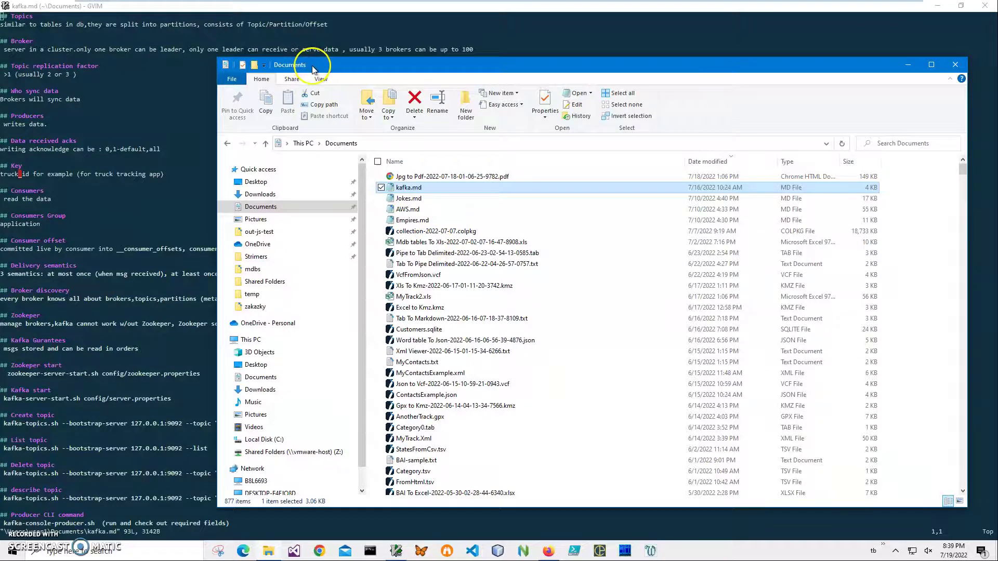
- Reposition the Documents folder window listing kafka.md over the GVim notes
{"action": "mouse_move", "coordinate": [314, 69]}
{"action": "left_mouse_down"}
{"action": "mouse_move", "coordinate": [491, 78]}
{"action": "mouse_move", "coordinate": [341, 72]}
{"action": "left_mouse_up"}
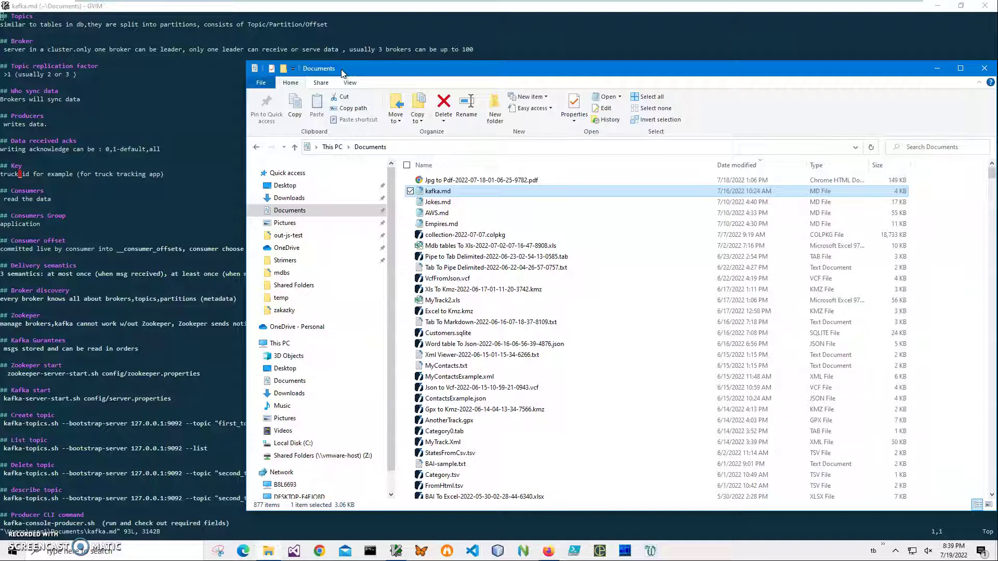
{"action": "left_click_drag", "start_coordinate": [341, 73], "coordinate": [331, 74]}
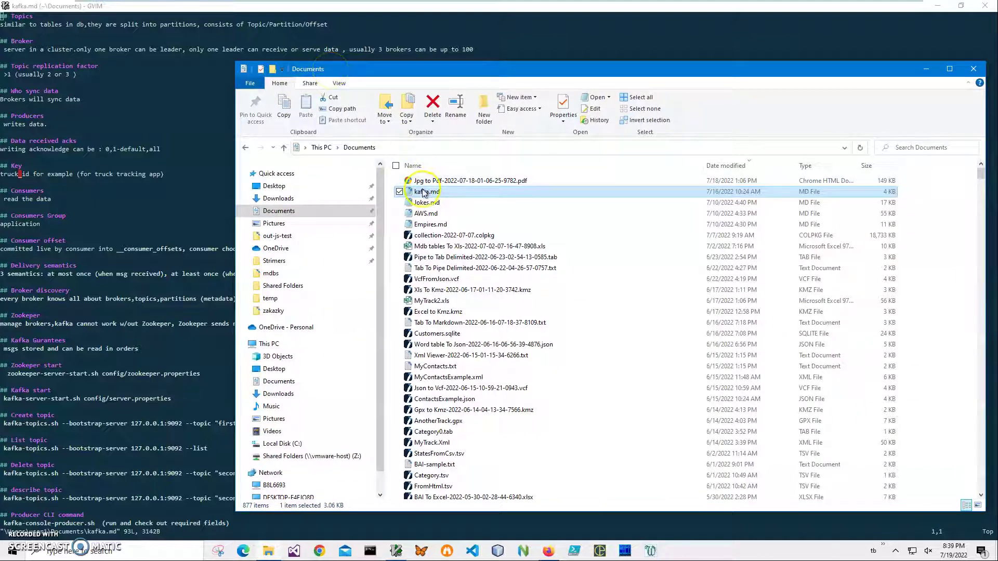
- View kafka.md in Notepad, highlighting the ## Topics and ## Broker headings
{"action": "mouse_move", "coordinate": [438, 202]}
{"action": "double_click", "coordinate": [444, 192]}
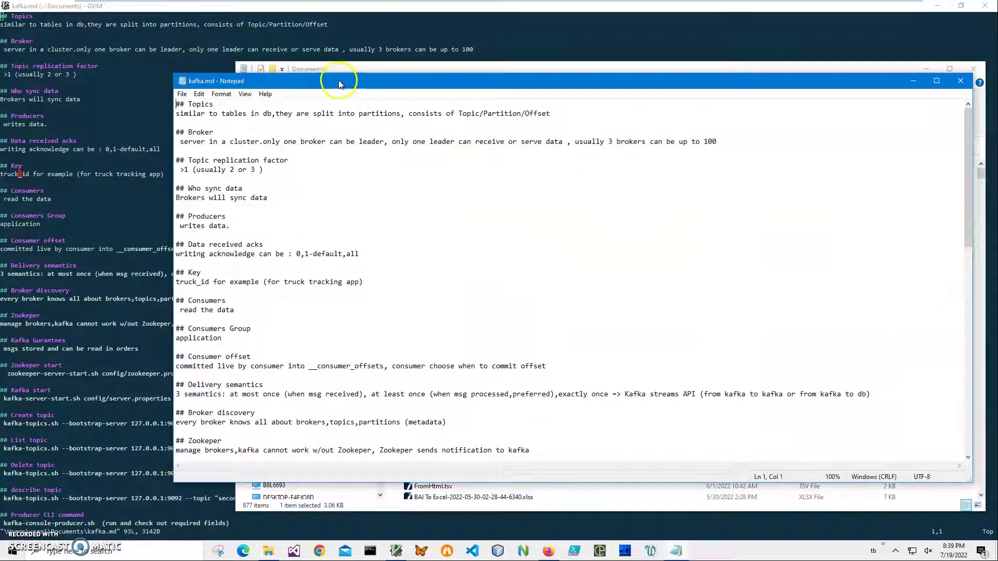
{"action": "mouse_move", "coordinate": [327, 86]}
{"action": "left_mouse_down"}
{"action": "mouse_move", "coordinate": [312, 82]}
{"action": "mouse_move", "coordinate": [309, 66]}
{"action": "left_mouse_up"}
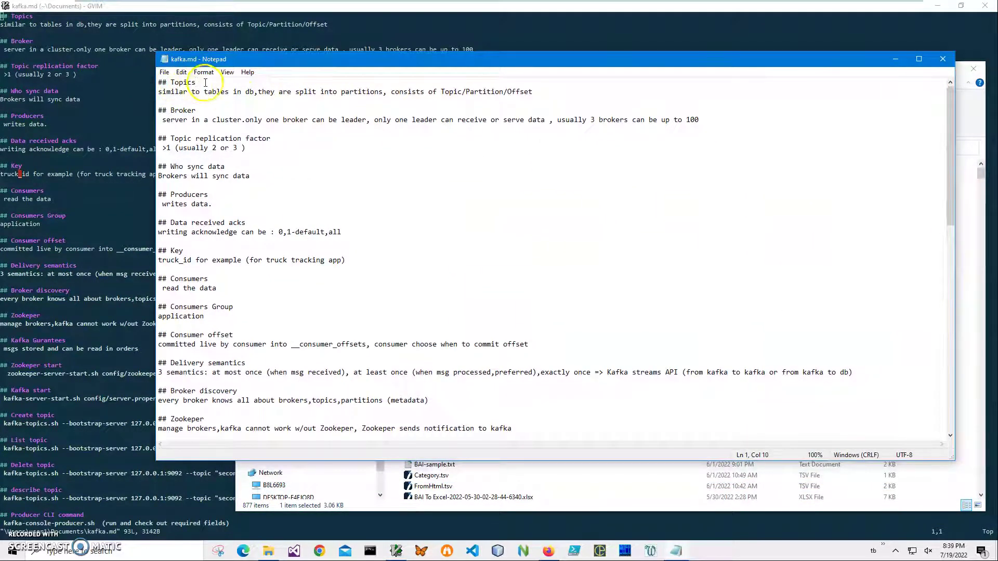
{"action": "left_click_drag", "start_coordinate": [173, 85], "coordinate": [176, 88]}
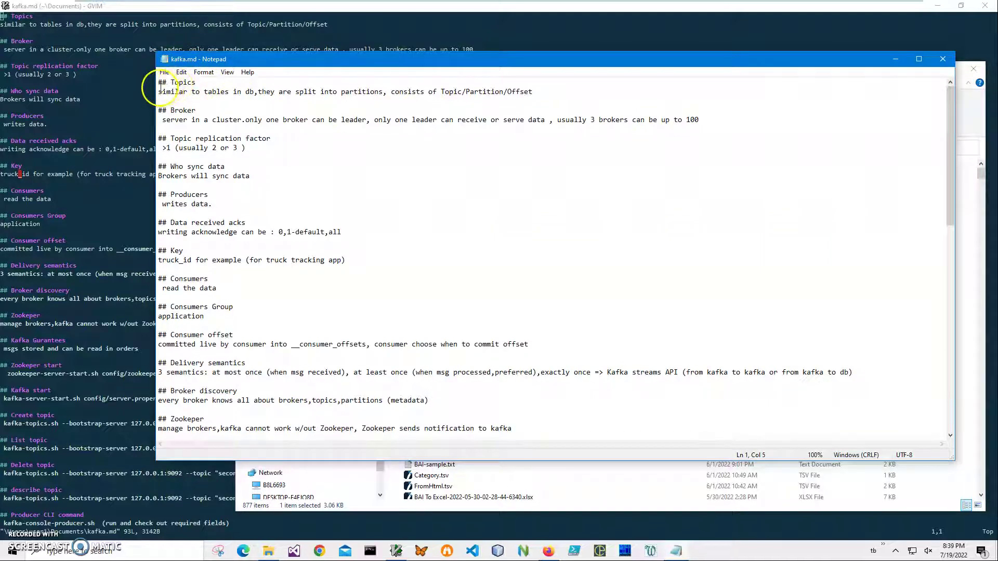
{"action": "left_click", "coordinate": [160, 86]}
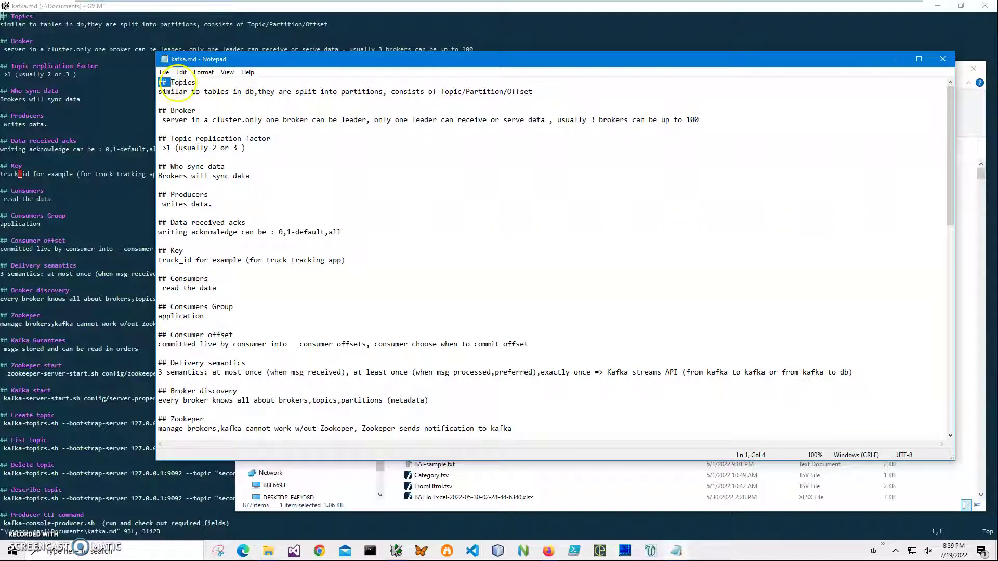
{"action": "left_click_drag", "start_coordinate": [197, 82], "coordinate": [165, 81]}
{"action": "left_click", "coordinate": [183, 82]}
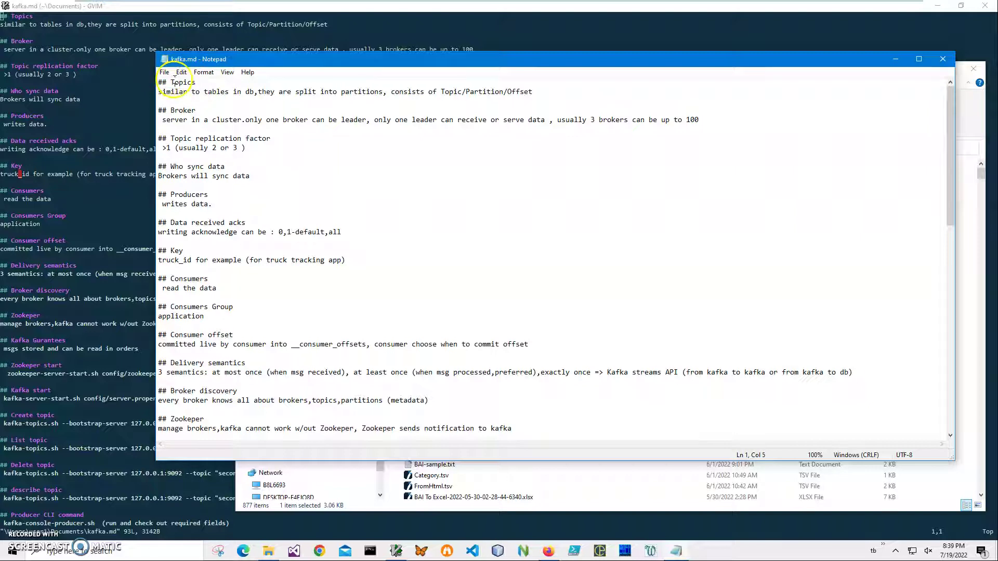
{"action": "mouse_move", "coordinate": [197, 83]}
{"action": "left_mouse_down"}
{"action": "mouse_move", "coordinate": [151, 87]}
{"action": "mouse_move", "coordinate": [329, 101]}
{"action": "mouse_move", "coordinate": [546, 94]}
{"action": "left_mouse_up"}
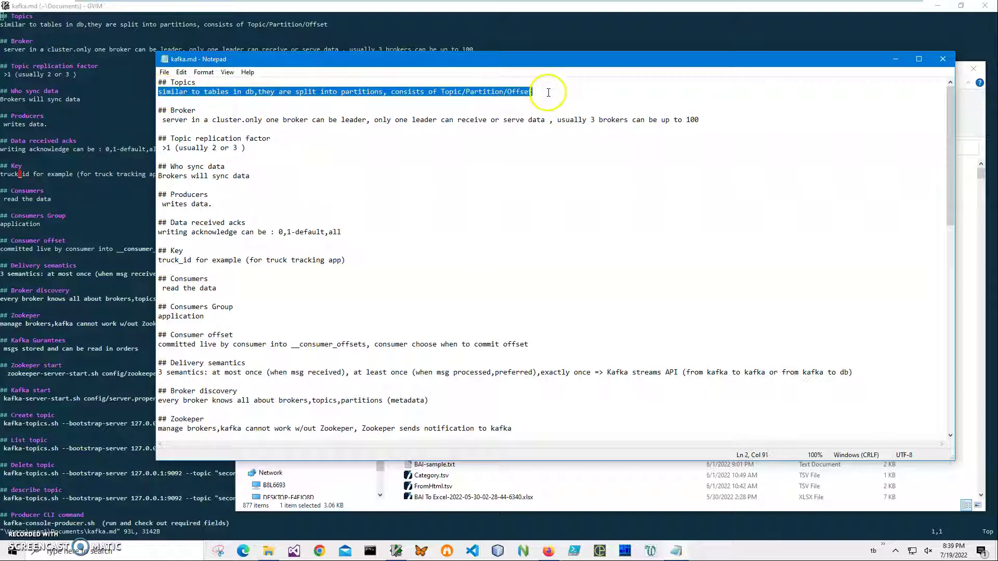
{"action": "left_click_drag", "start_coordinate": [197, 110], "coordinate": [156, 111]}
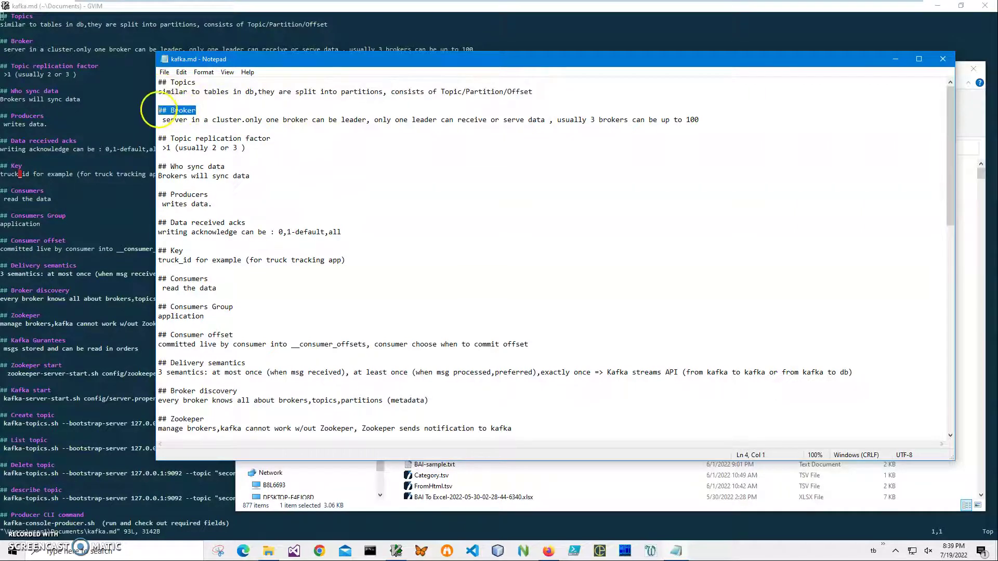
- Inspect the ## Producers marker, close Notepad and jump to the end of the notes in GVim
{"action": "mouse_move", "coordinate": [218, 195]}
{"action": "left_mouse_down"}
{"action": "mouse_move", "coordinate": [136, 194]}
{"action": "mouse_move", "coordinate": [231, 196]}
{"action": "mouse_move", "coordinate": [162, 185]}
{"action": "mouse_move", "coordinate": [178, 195]}
{"action": "left_mouse_up"}
{"action": "left_click", "coordinate": [205, 194]}
{"action": "left_click", "coordinate": [231, 195]}
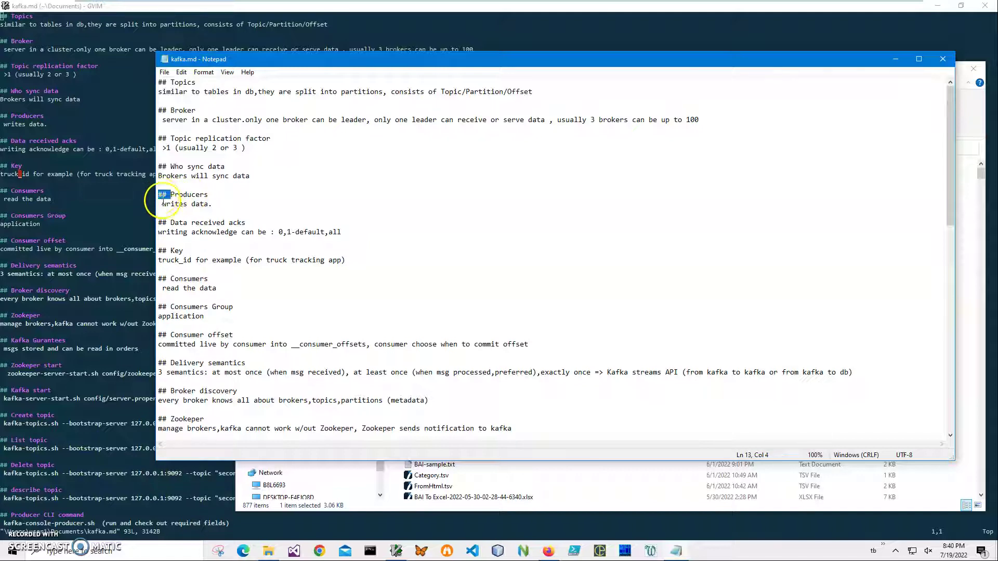
{"action": "scroll", "coordinate": [221, 275], "scroll_direction": "down", "scroll_amount": 1}
{"action": "scroll", "coordinate": [222, 275], "scroll_direction": "down", "scroll_amount": 3}
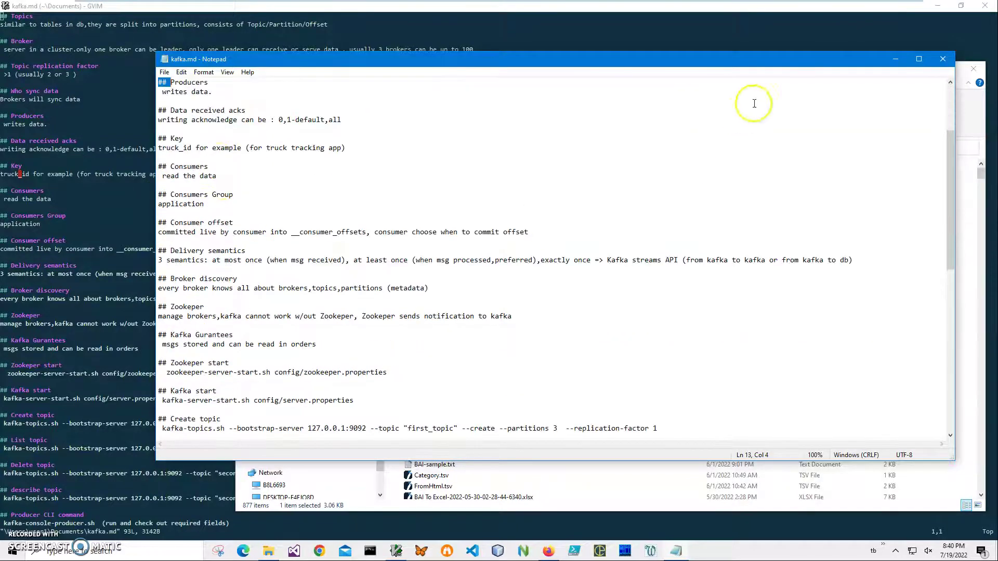
{"action": "left_click", "coordinate": [945, 61]}
{"action": "left_click", "coordinate": [108, 193]}
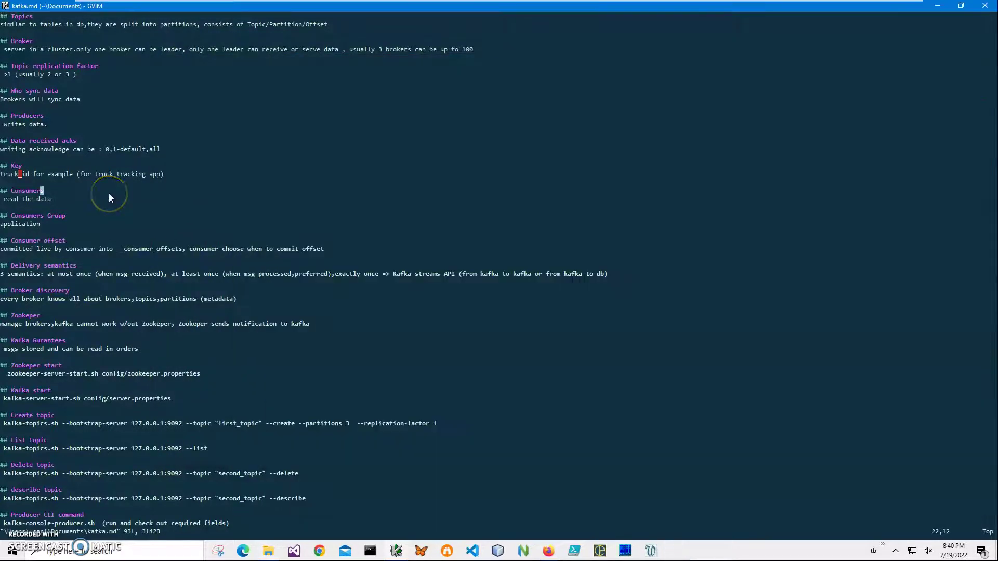
{"action": "key", "text": "g"}
{"action": "key", "text": "g"}
{"action": "key", "text": "shift+g"}
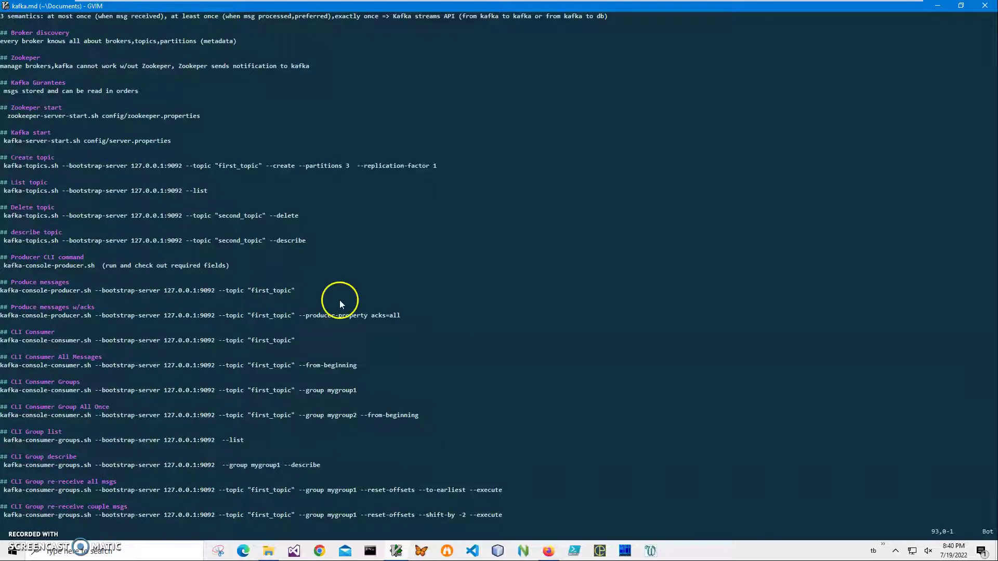
- Read the Key heading and the Topics description on the GitHub kafka.md page
{"action": "left_click", "coordinate": [550, 552]}
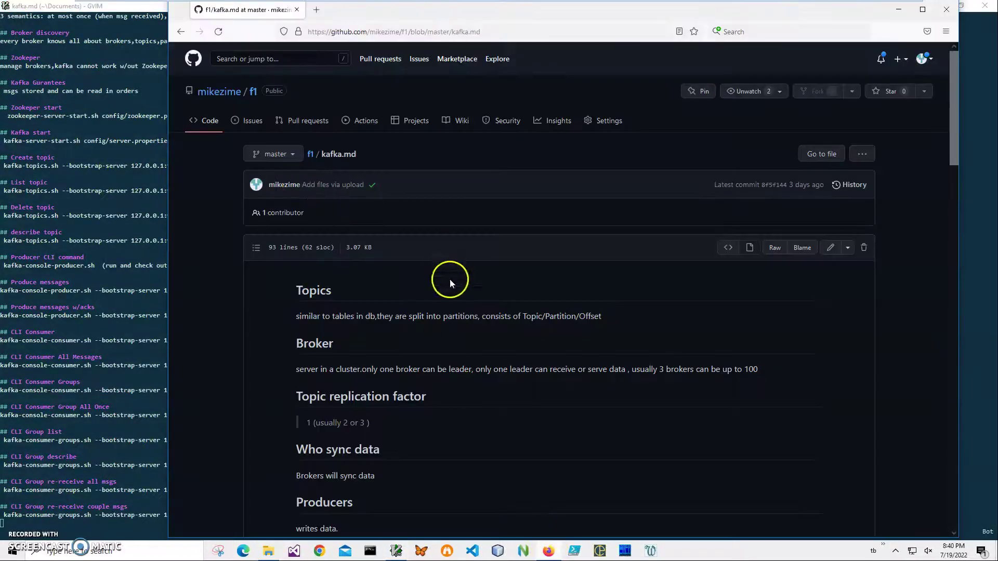
{"action": "scroll", "coordinate": [410, 308], "scroll_direction": "down", "scroll_amount": 3}
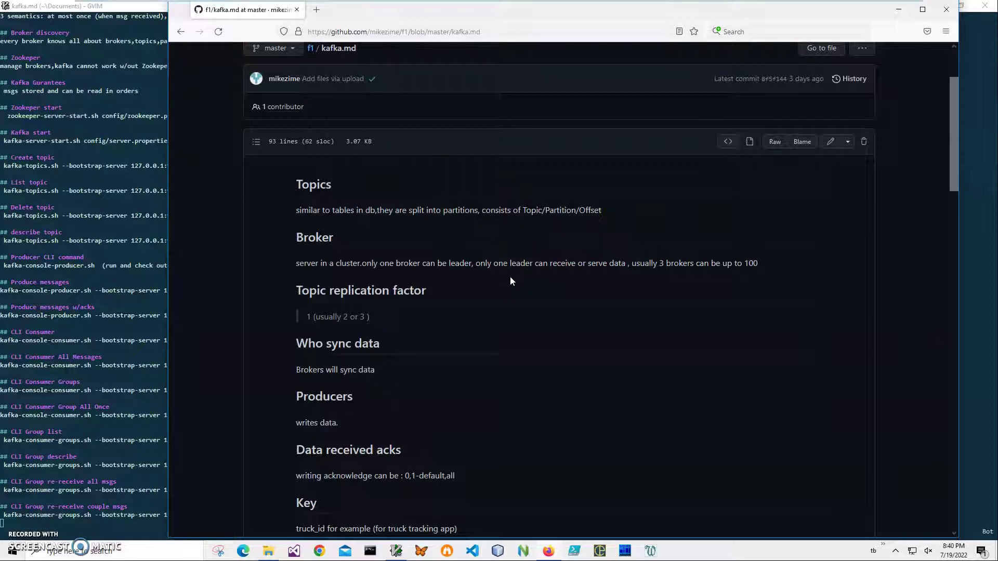
{"action": "scroll", "coordinate": [510, 277], "scroll_direction": "down", "scroll_amount": 5}
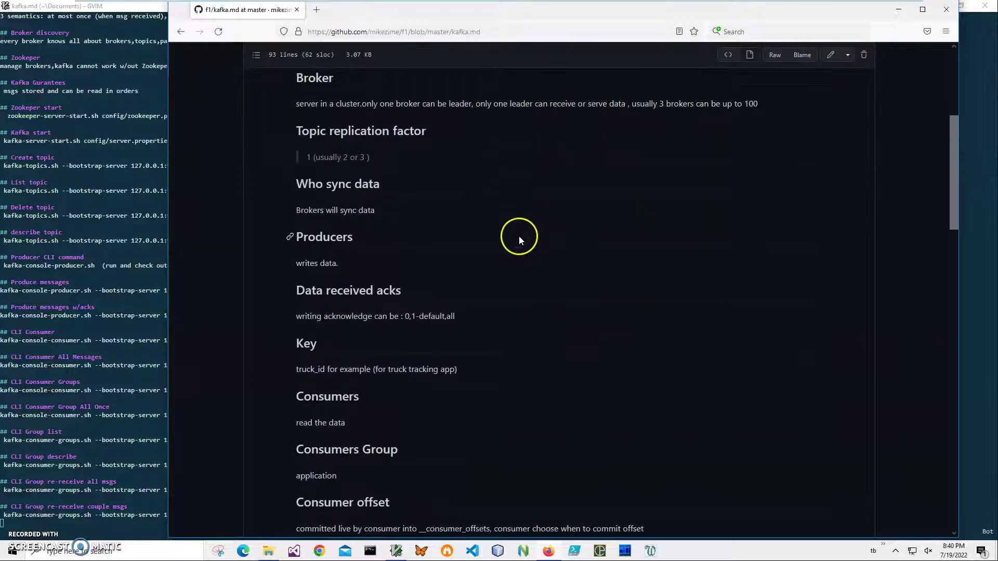
{"action": "scroll", "coordinate": [515, 235], "scroll_direction": "down", "scroll_amount": 7}
{"action": "scroll", "coordinate": [515, 233], "scroll_direction": "down", "scroll_amount": 4}
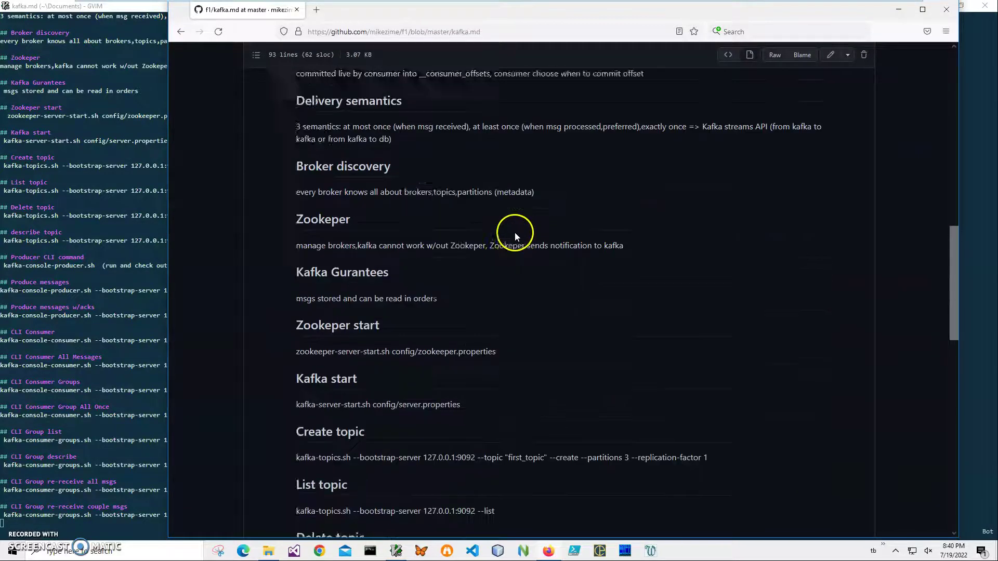
{"action": "scroll", "coordinate": [515, 232], "scroll_direction": "down", "scroll_amount": 3}
{"action": "scroll", "coordinate": [515, 232], "scroll_direction": "down", "scroll_amount": 3}
{"action": "scroll", "coordinate": [515, 232], "scroll_direction": "up", "scroll_amount": 6}
{"action": "scroll", "coordinate": [515, 231], "scroll_direction": "up", "scroll_amount": 3}
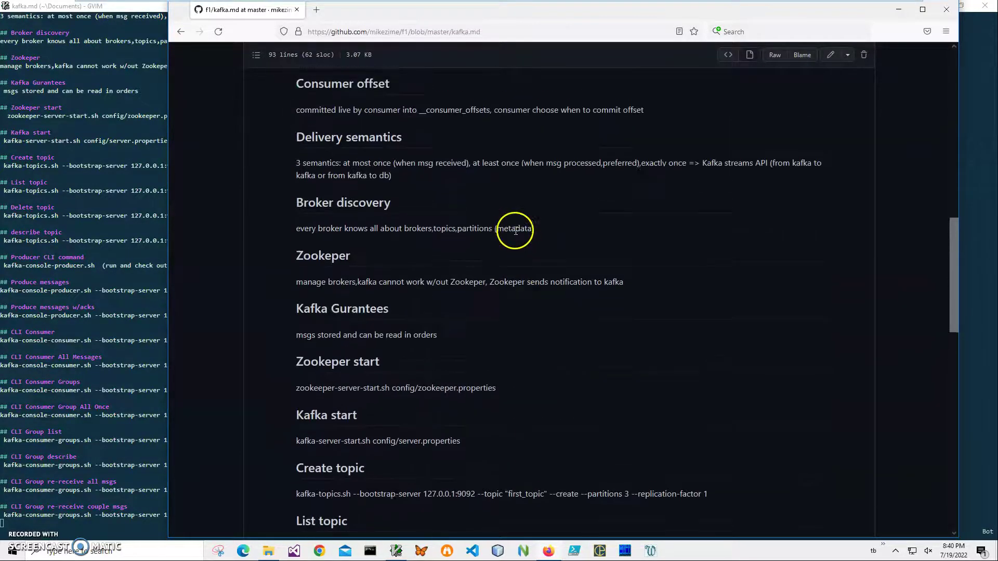
{"action": "scroll", "coordinate": [515, 230], "scroll_direction": "up", "scroll_amount": 2}
{"action": "scroll", "coordinate": [515, 228], "scroll_direction": "up", "scroll_amount": 3}
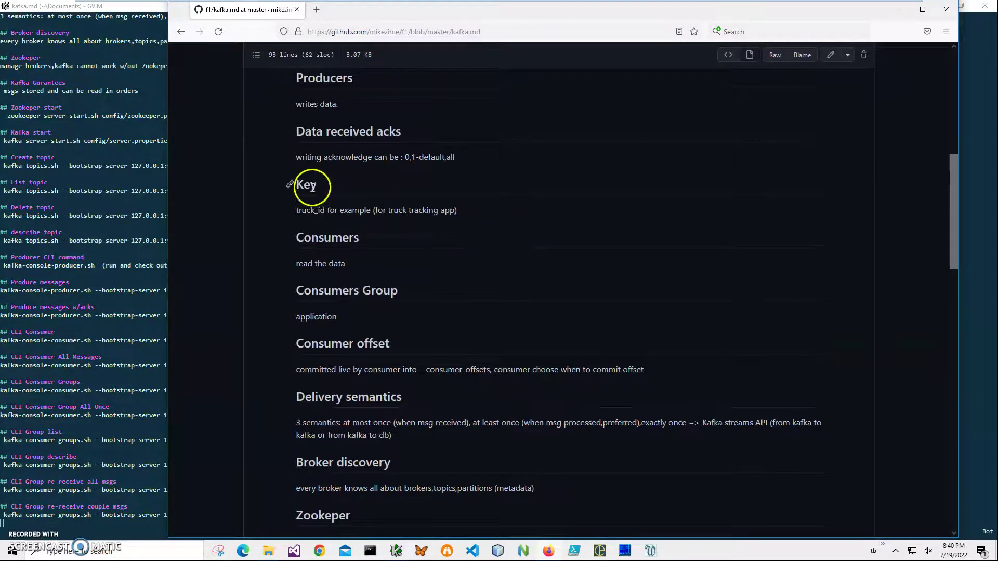
{"action": "left_click_drag", "start_coordinate": [302, 184], "coordinate": [460, 204]}
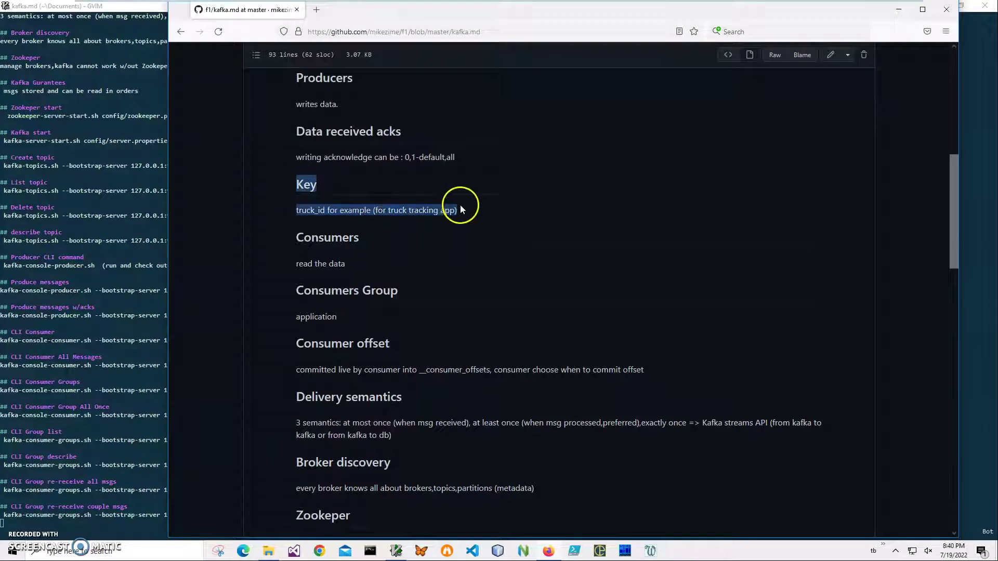
{"action": "left_click", "coordinate": [424, 206]}
{"action": "double_click", "coordinate": [304, 184]}
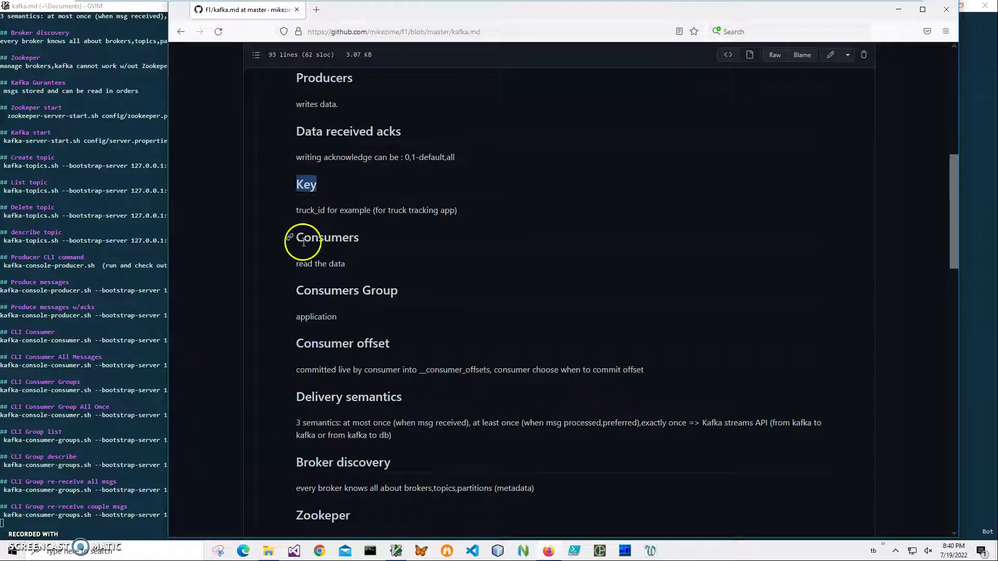
{"action": "left_click", "coordinate": [298, 209]}
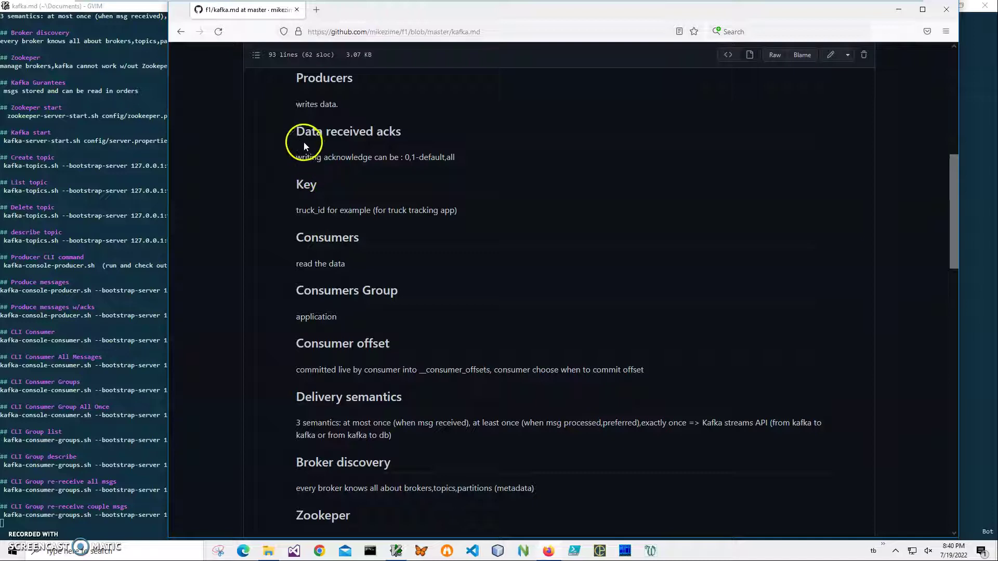
{"action": "scroll", "coordinate": [312, 174], "scroll_direction": "up", "scroll_amount": 1}
{"action": "scroll", "coordinate": [312, 172], "scroll_direction": "up", "scroll_amount": 1}
{"action": "scroll", "coordinate": [313, 172], "scroll_direction": "up", "scroll_amount": 1}
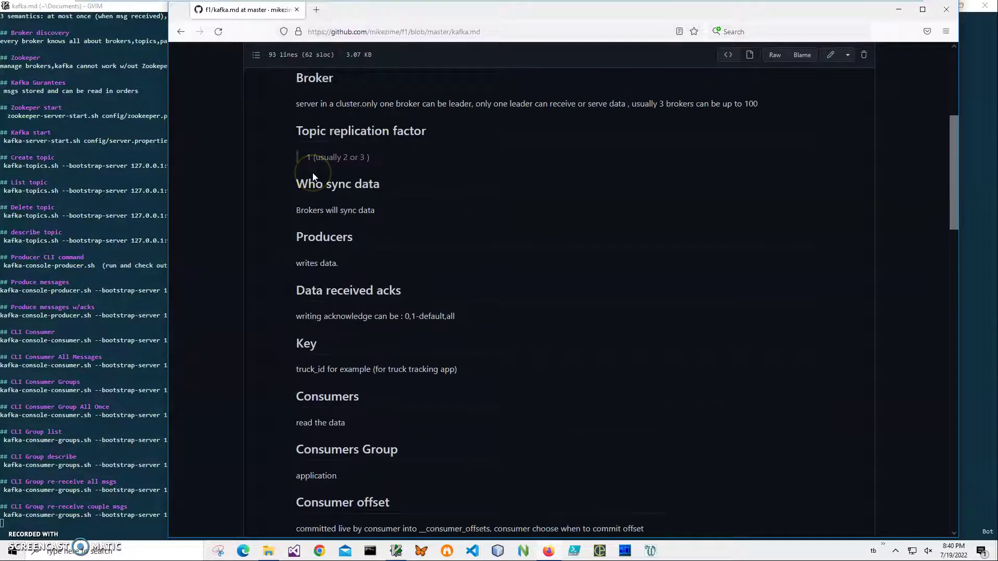
{"action": "scroll", "coordinate": [313, 172], "scroll_direction": "up", "scroll_amount": 1}
{"action": "left_click_drag", "start_coordinate": [297, 104], "coordinate": [601, 105]}
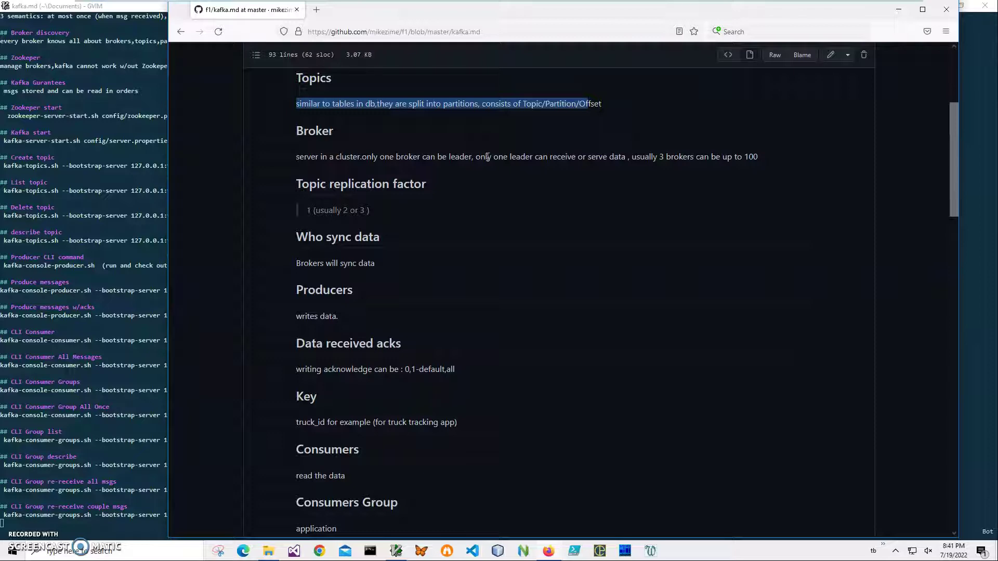
{"action": "left_click", "coordinate": [416, 274]}
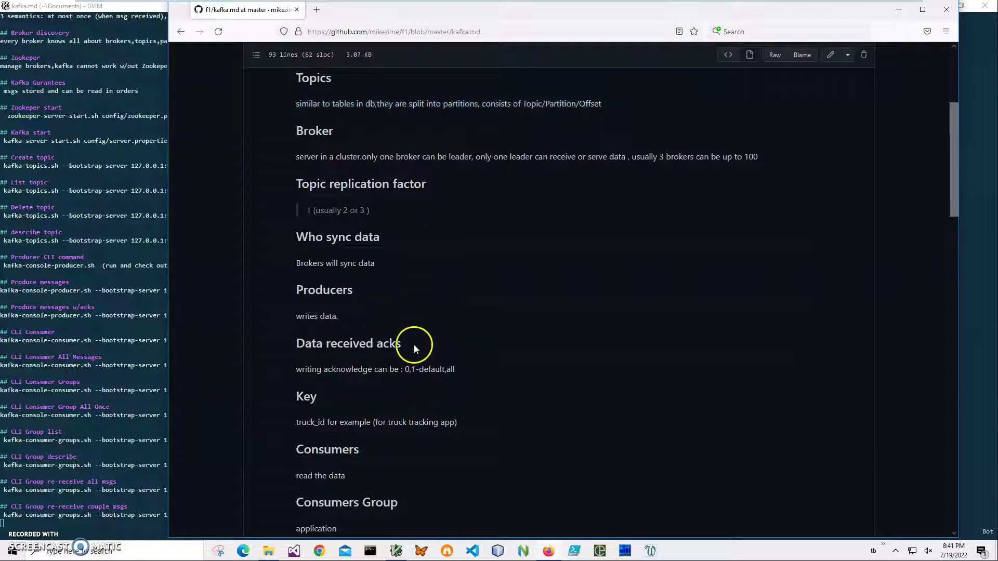
{"action": "scroll", "coordinate": [418, 353], "scroll_direction": "down", "scroll_amount": 3}
{"action": "scroll", "coordinate": [417, 353], "scroll_direction": "down", "scroll_amount": 3}
{"action": "scroll", "coordinate": [417, 355], "scroll_direction": "down", "scroll_amount": 3}
{"action": "scroll", "coordinate": [417, 358], "scroll_direction": "down", "scroll_amount": 3}
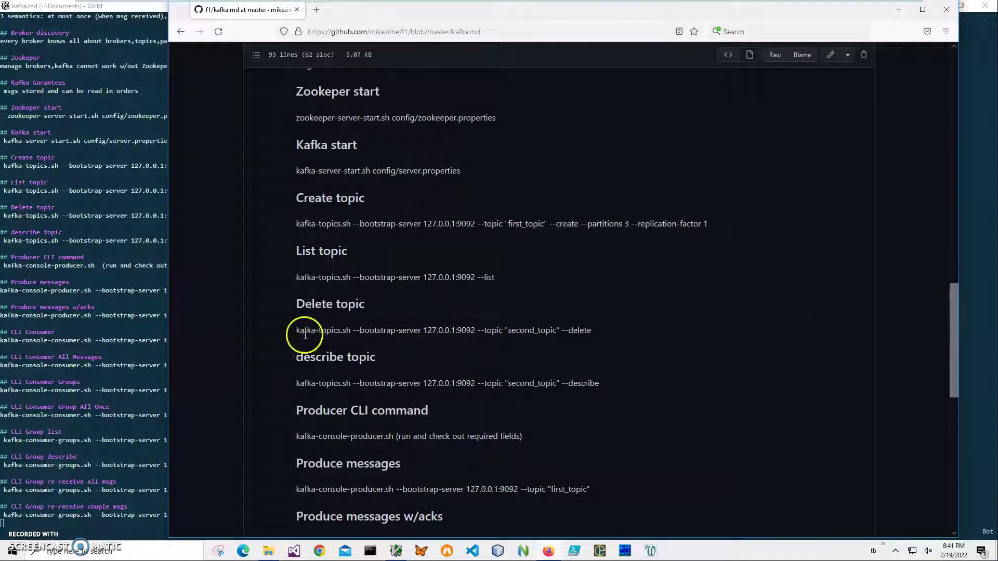
- Review the delete and describe topic command lines, noting the bootstrap option
{"action": "left_click_drag", "start_coordinate": [298, 332], "coordinate": [599, 334]}
{"action": "left_click", "coordinate": [517, 355]}
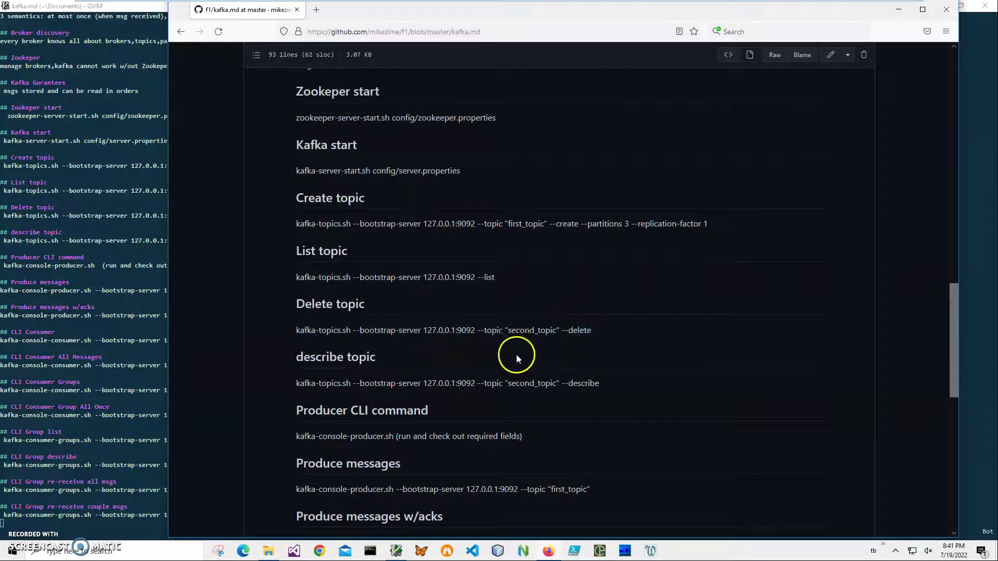
{"action": "mouse_move", "coordinate": [422, 383]}
{"action": "left_mouse_down"}
{"action": "mouse_move", "coordinate": [626, 380]}
{"action": "mouse_move", "coordinate": [297, 385]}
{"action": "left_mouse_up"}
{"action": "left_click", "coordinate": [616, 386]}
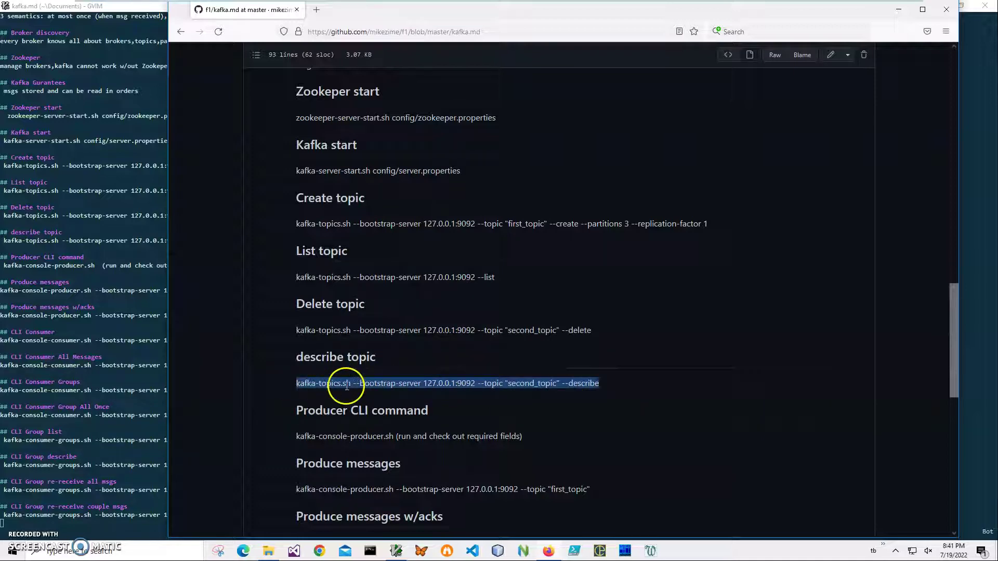
{"action": "double_click", "coordinate": [378, 382]}
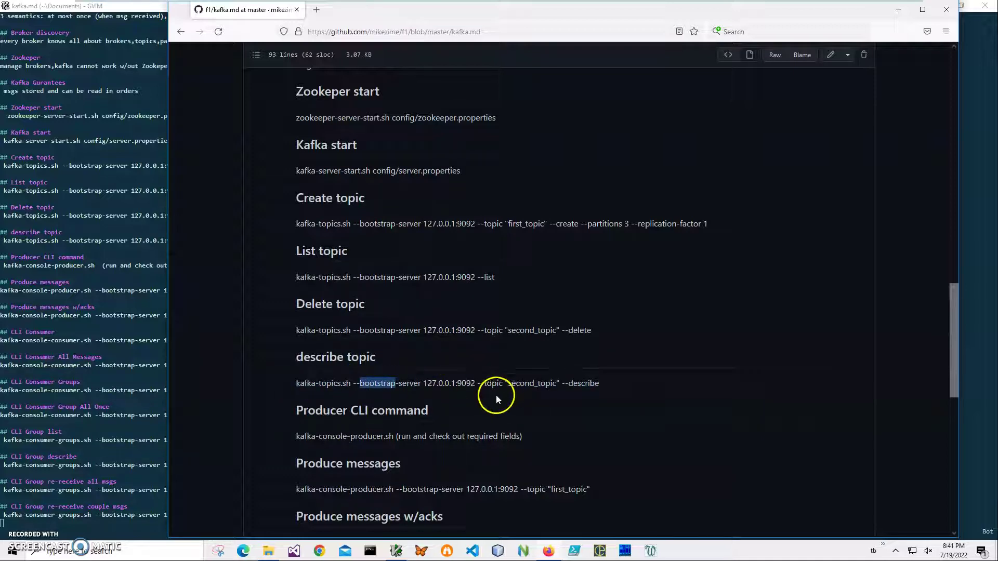
{"action": "left_click", "coordinate": [445, 386]}
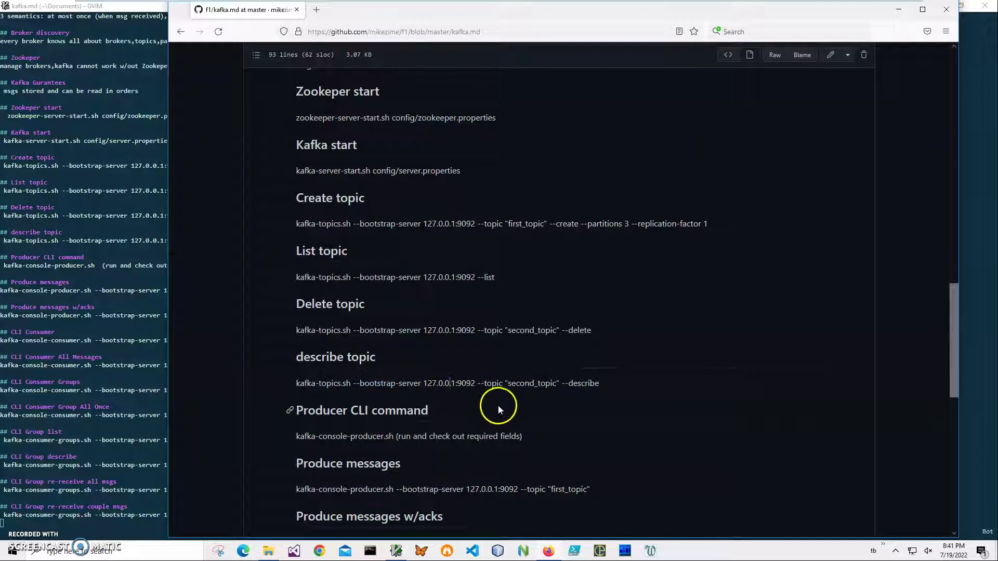
{"action": "scroll", "coordinate": [498, 408], "scroll_direction": "down", "scroll_amount": 3}
{"action": "scroll", "coordinate": [498, 408], "scroll_direction": "down", "scroll_amount": 2}
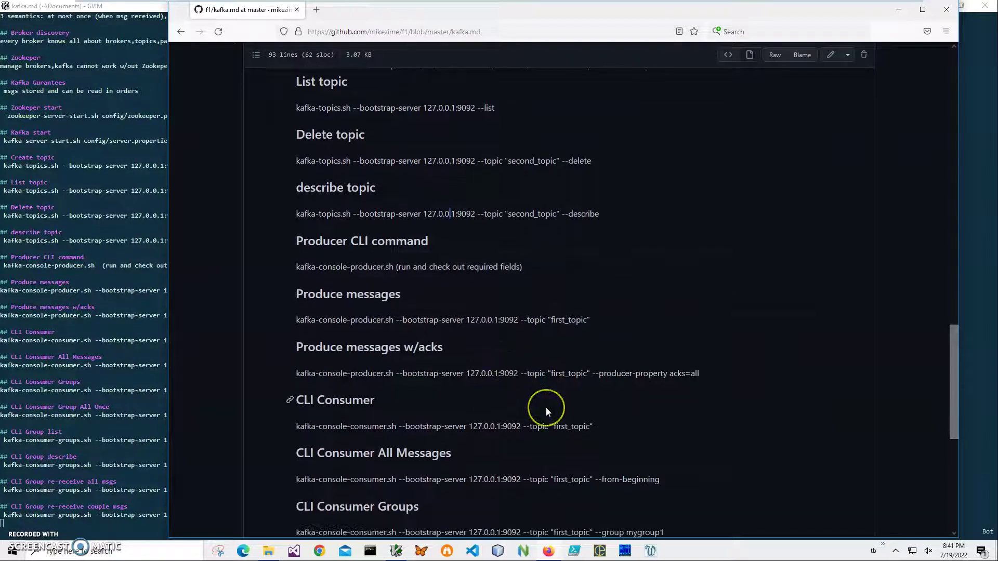
{"action": "scroll", "coordinate": [546, 407], "scroll_direction": "down", "scroll_amount": 3}
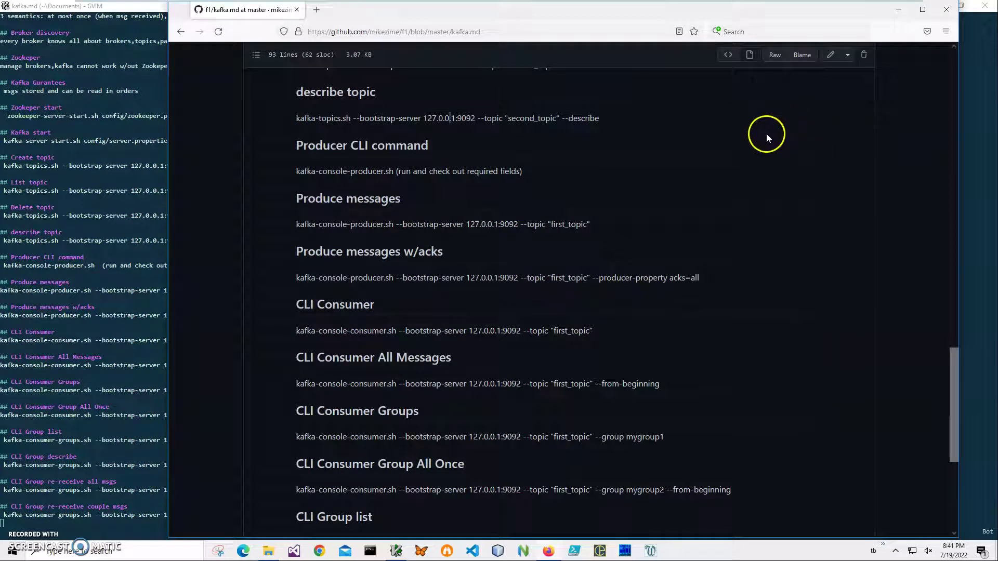
- Close the browser and the GVim kafka.md window, then start a new Chrome window
{"action": "left_click", "coordinate": [948, 15]}
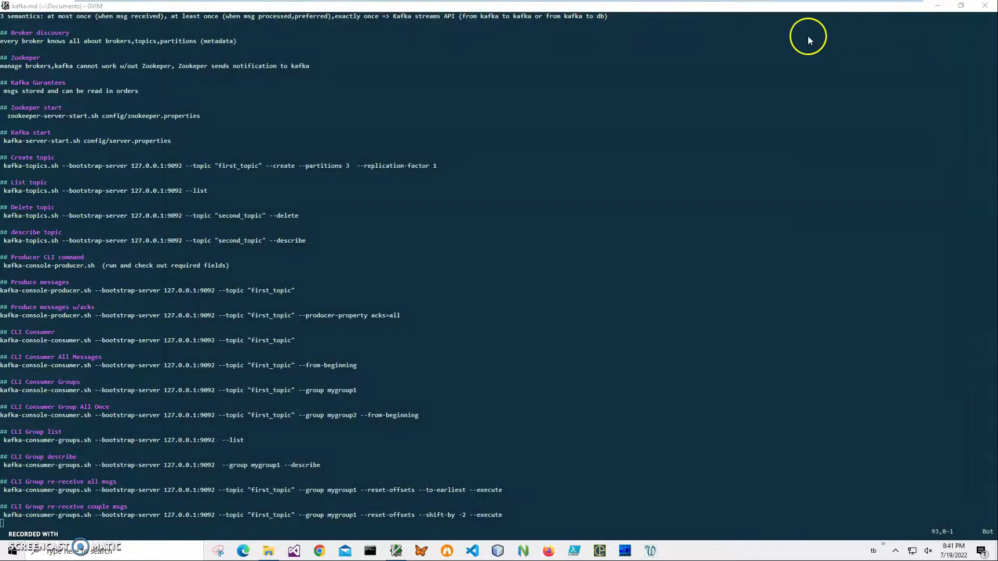
{"action": "left_click_drag", "start_coordinate": [35, 8], "coordinate": [211, 46]}
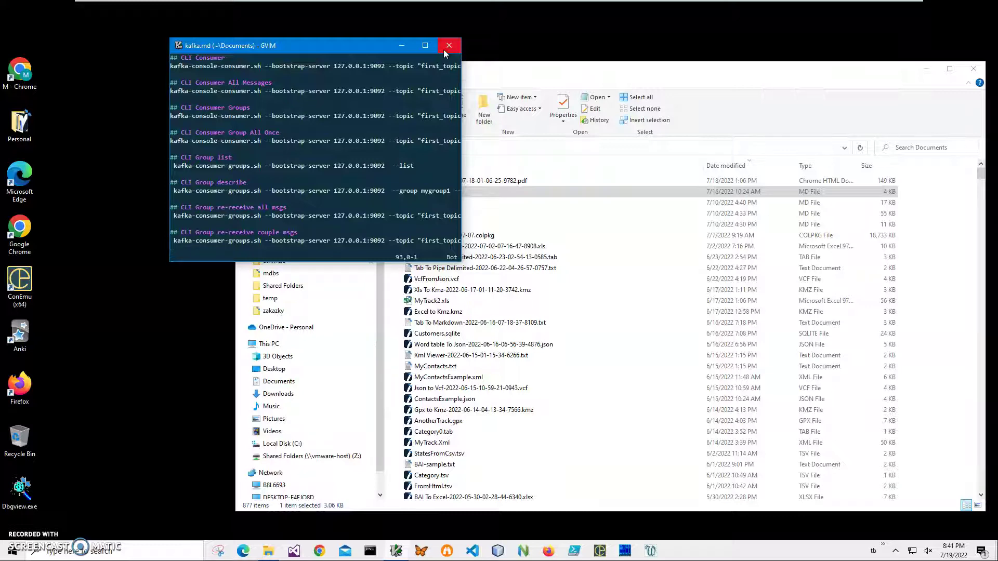
{"action": "left_click", "coordinate": [449, 47]}
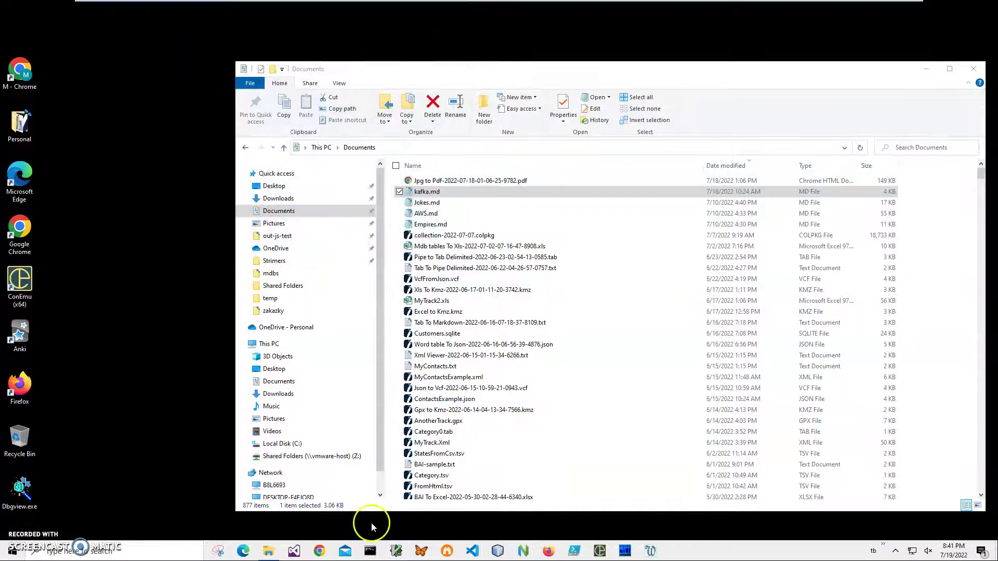
{"action": "left_click", "coordinate": [319, 552]}
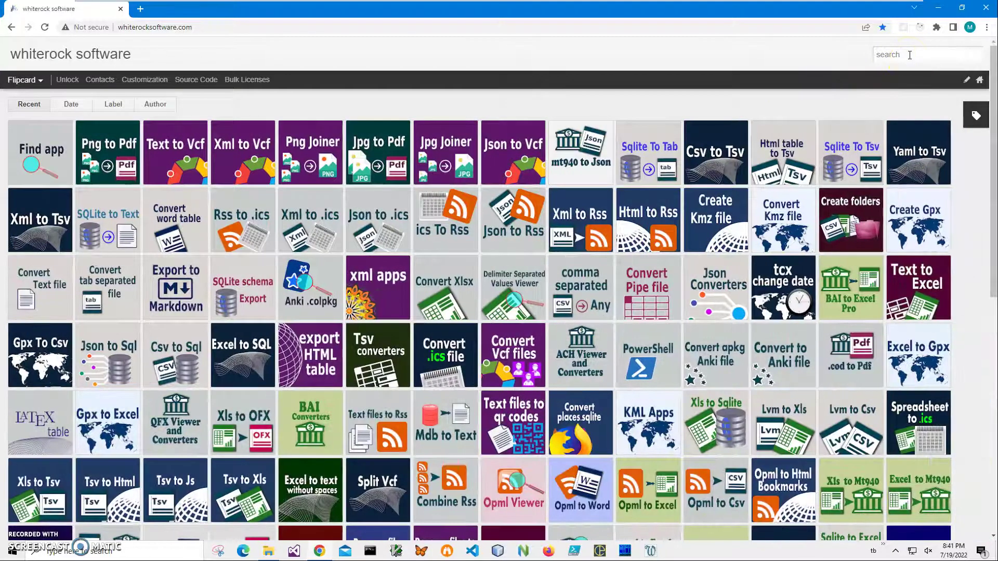
{"action": "type", "text": "a"}
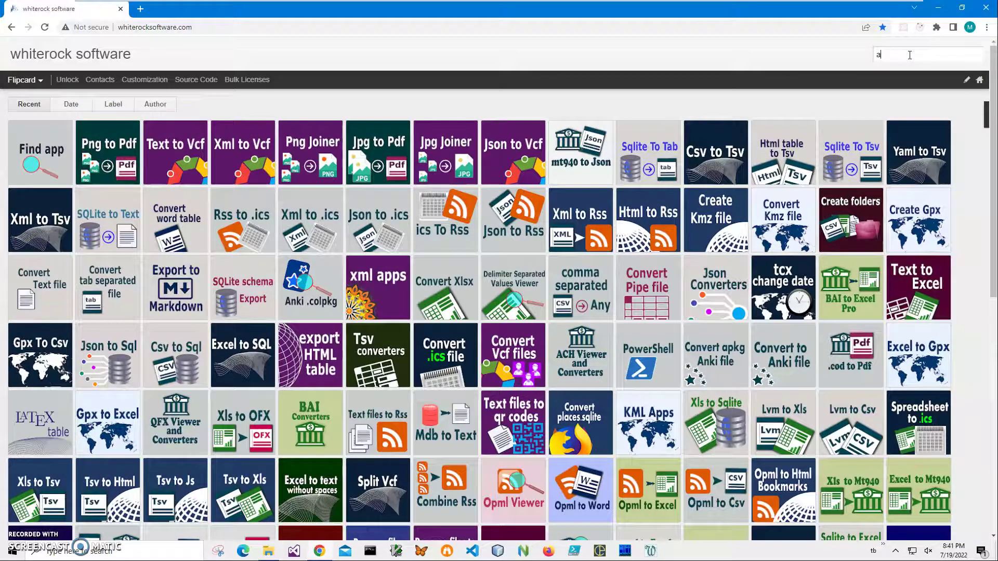
{"action": "type", "text": "nki"}
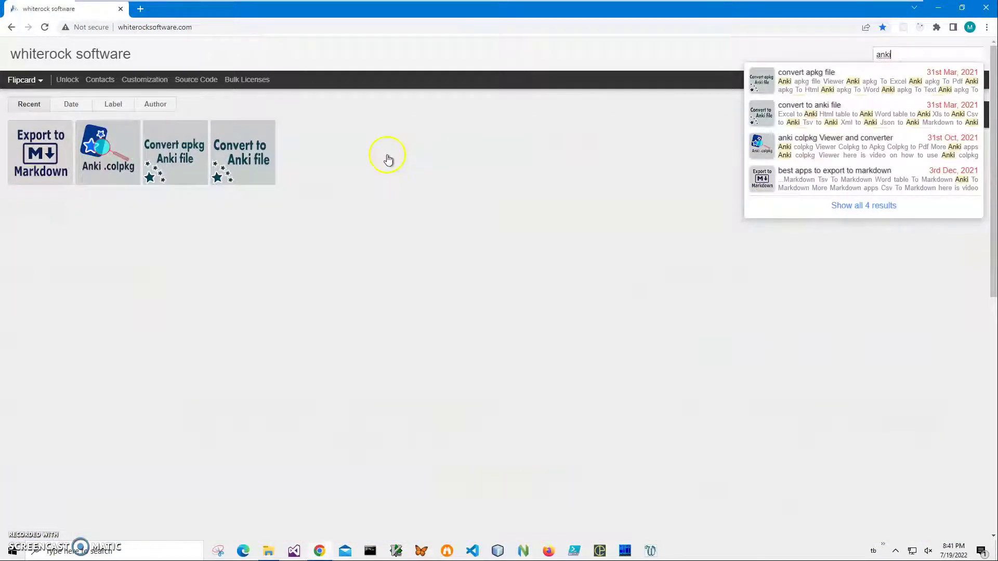
- Open the 'convert to anki file' article to reach the Markdown to Anki download
{"action": "left_click", "coordinate": [241, 162]}
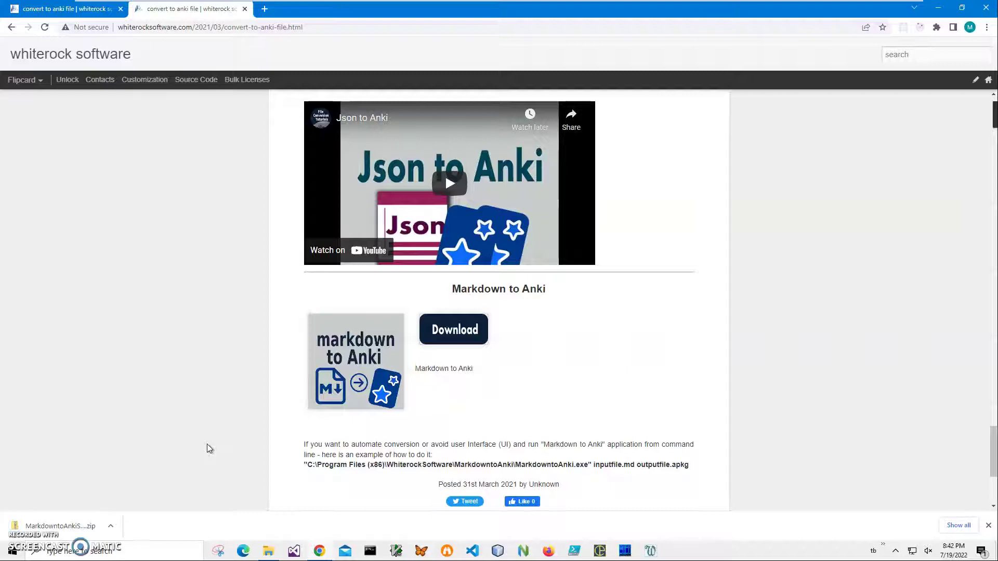
- Launch MarkdowntoAnkiSetup.msi from the zip and run it anyway past the SmartScreen warning
{"action": "left_click", "coordinate": [90, 526]}
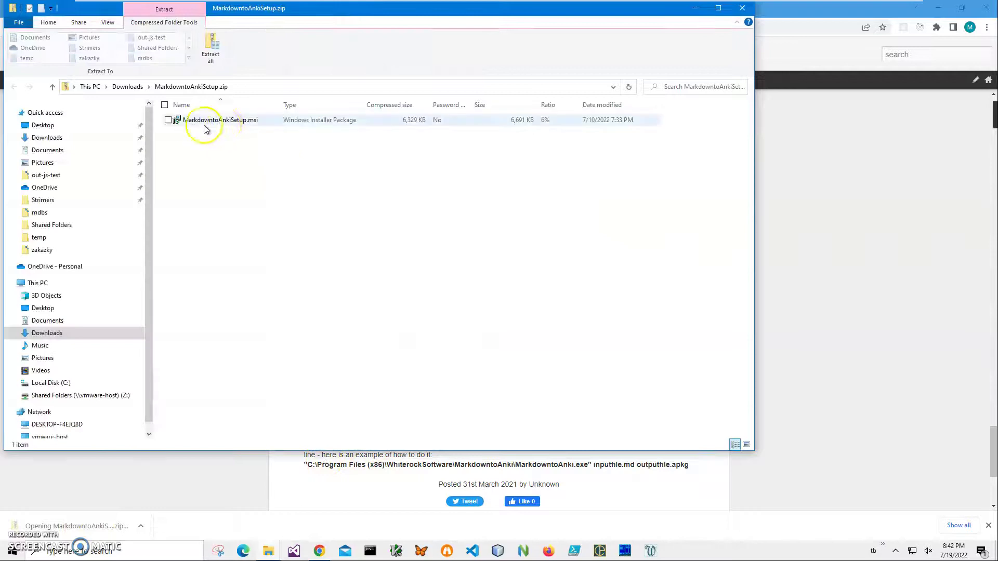
{"action": "double_click", "coordinate": [190, 122]}
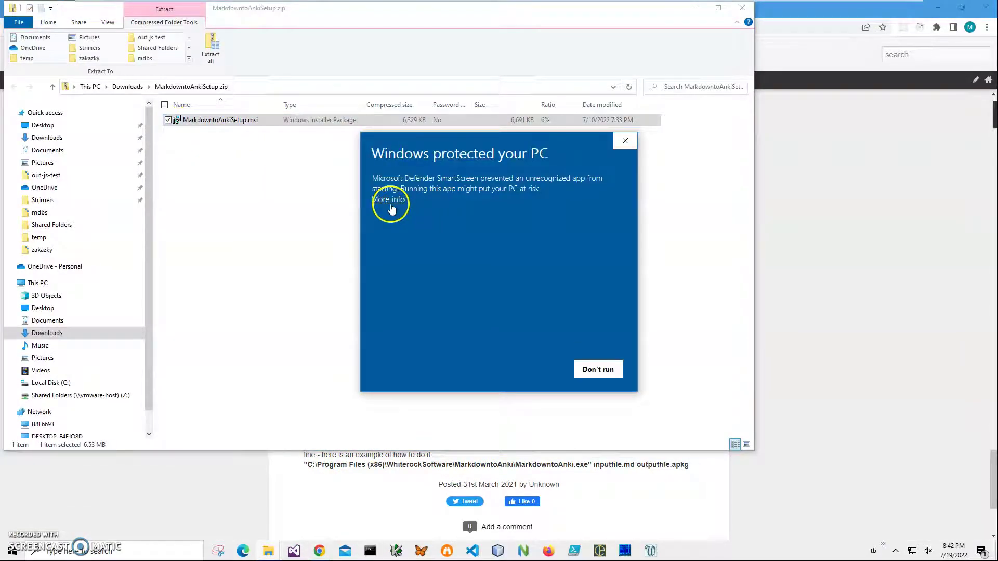
{"action": "left_click", "coordinate": [389, 201]}
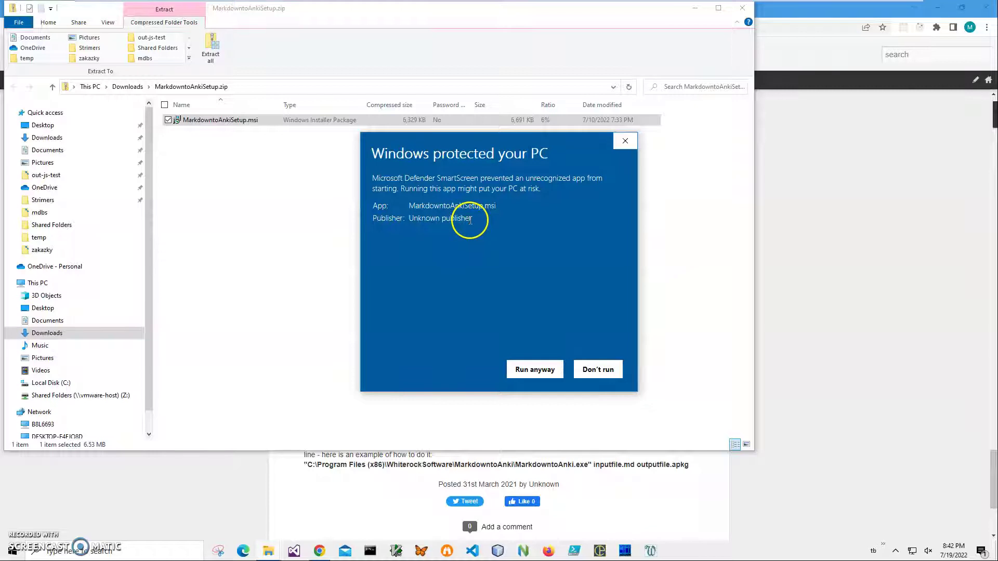
{"action": "left_click_drag", "start_coordinate": [468, 219], "coordinate": [367, 217]}
{"action": "left_click", "coordinate": [438, 242]}
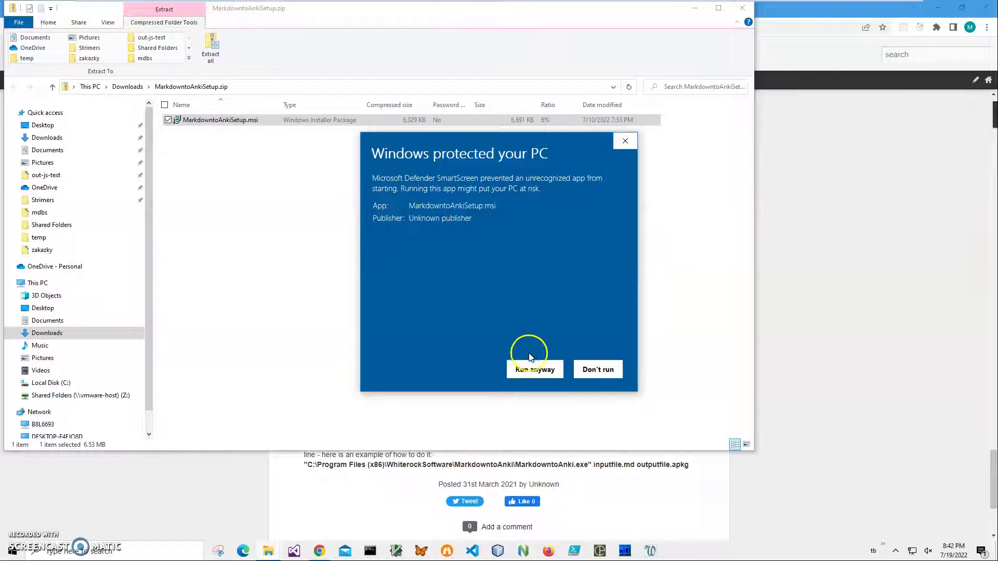
{"action": "left_click", "coordinate": [535, 370]}
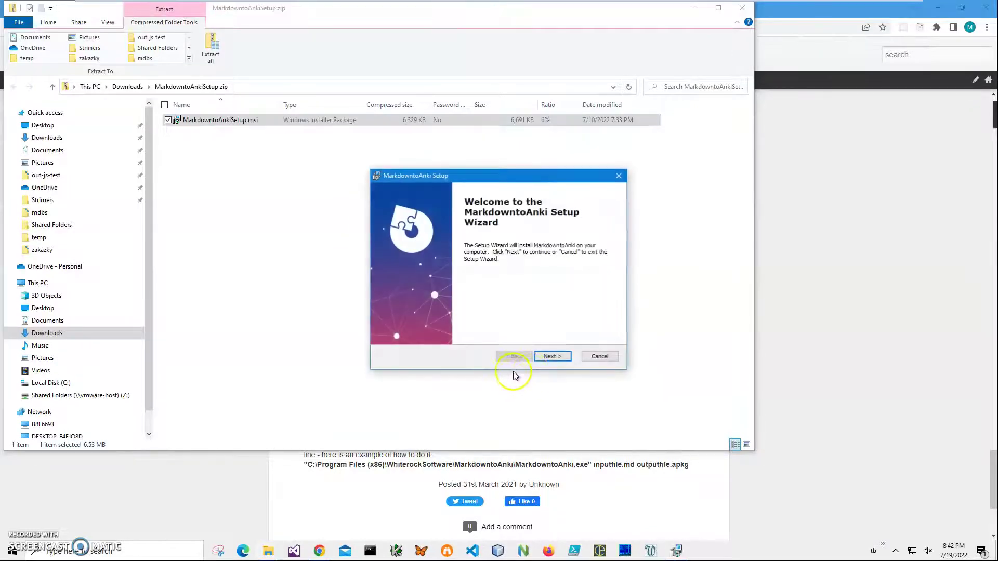
- Complete the Markdown to Anki setup wizard install and close the zip window
{"action": "left_click", "coordinate": [554, 360]}
{"action": "left_click", "coordinate": [558, 363]}
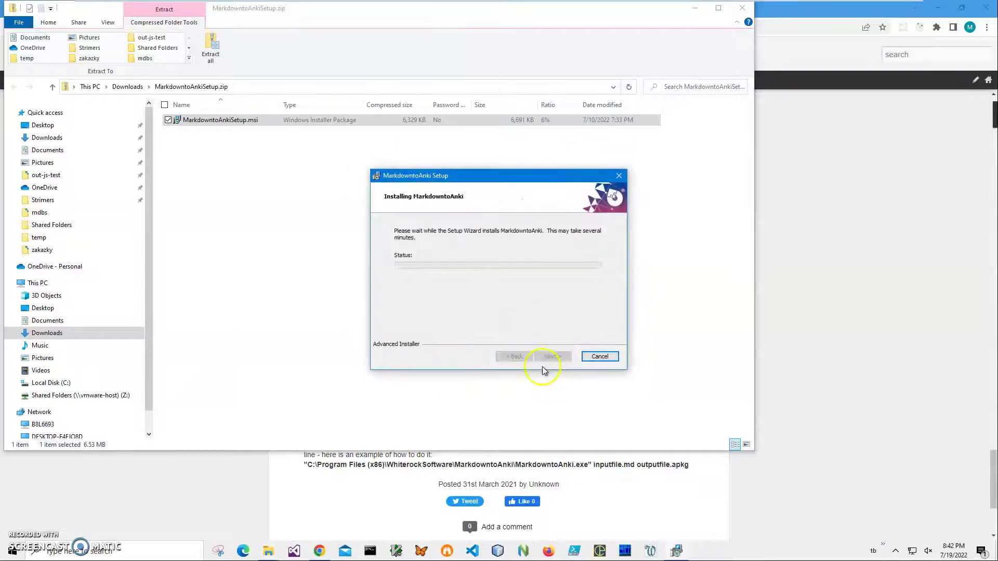
{"action": "left_click", "coordinate": [442, 356]}
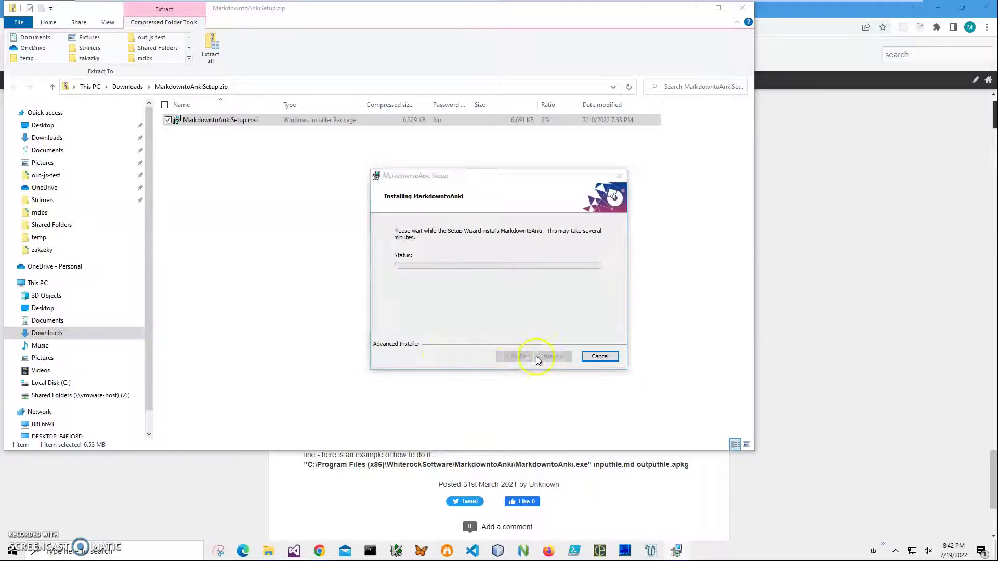
{"action": "left_click", "coordinate": [552, 356]}
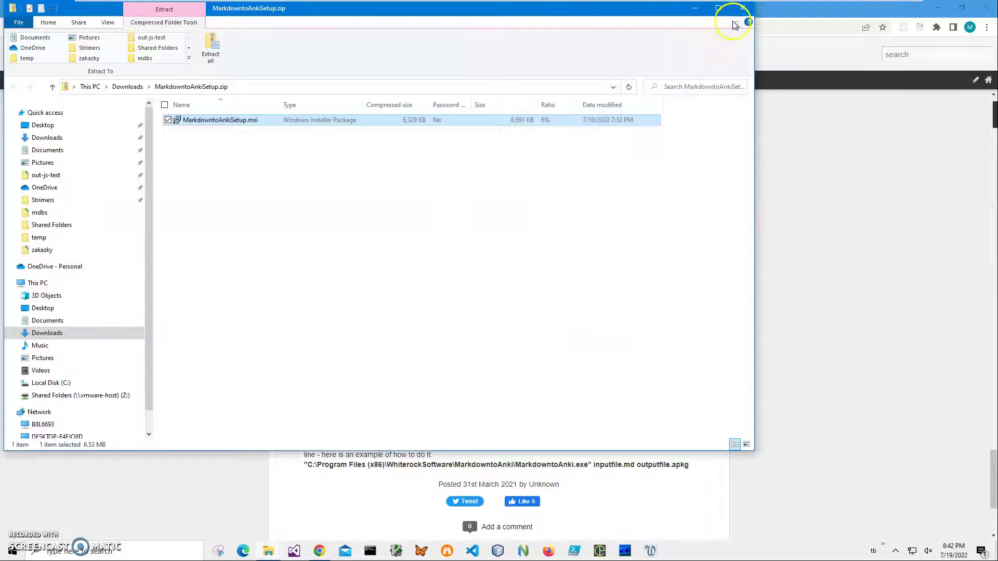
{"action": "left_click", "coordinate": [741, 7]}
- Close the browser and launch Markdown to Anki from its desktop shortcut
{"action": "left_click", "coordinate": [934, 10]}
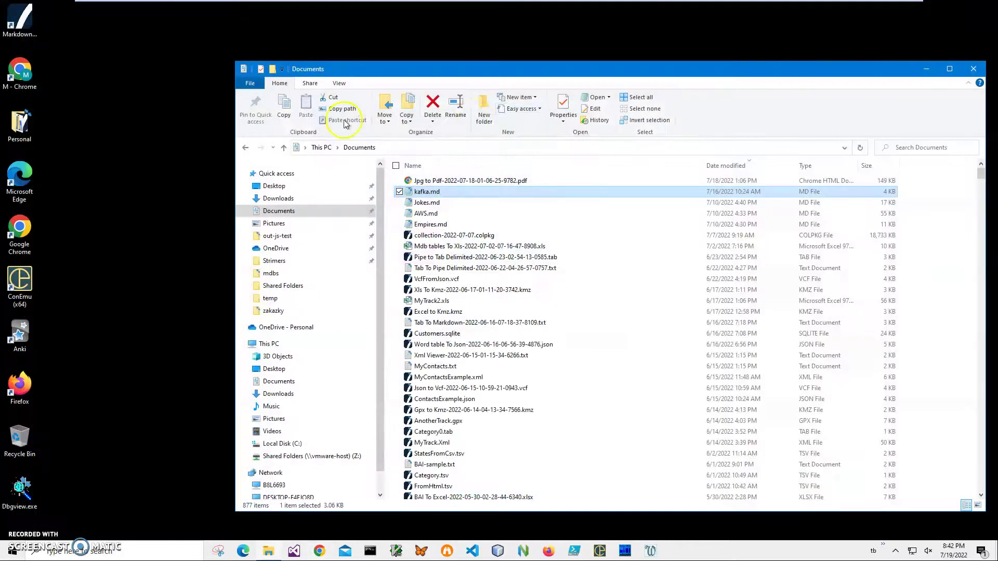
{"action": "left_click", "coordinate": [35, 22]}
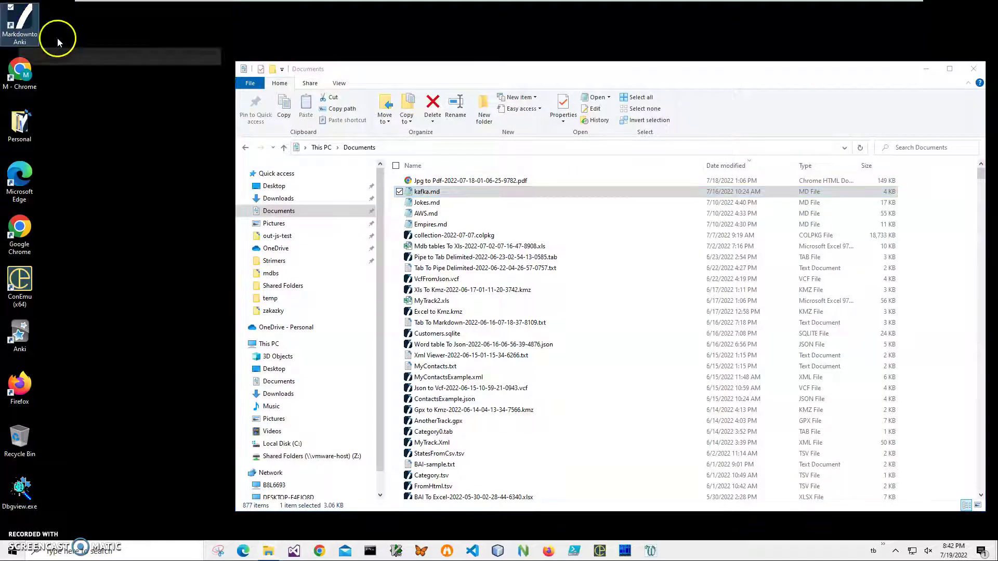
{"action": "key", "text": "Return"}
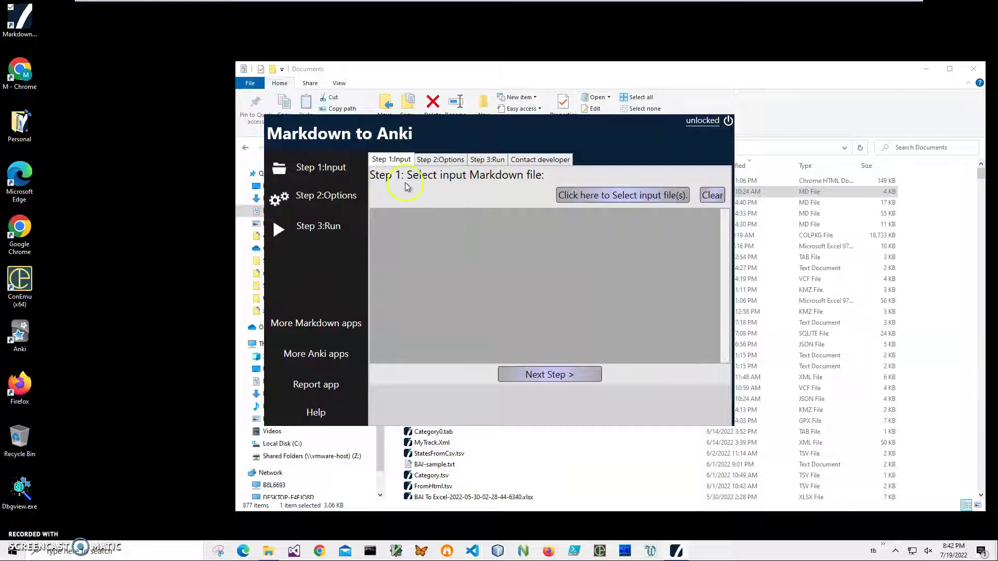
- Select kafka.md from Documents as the input file and proceed to the next step
{"action": "left_click", "coordinate": [572, 195]}
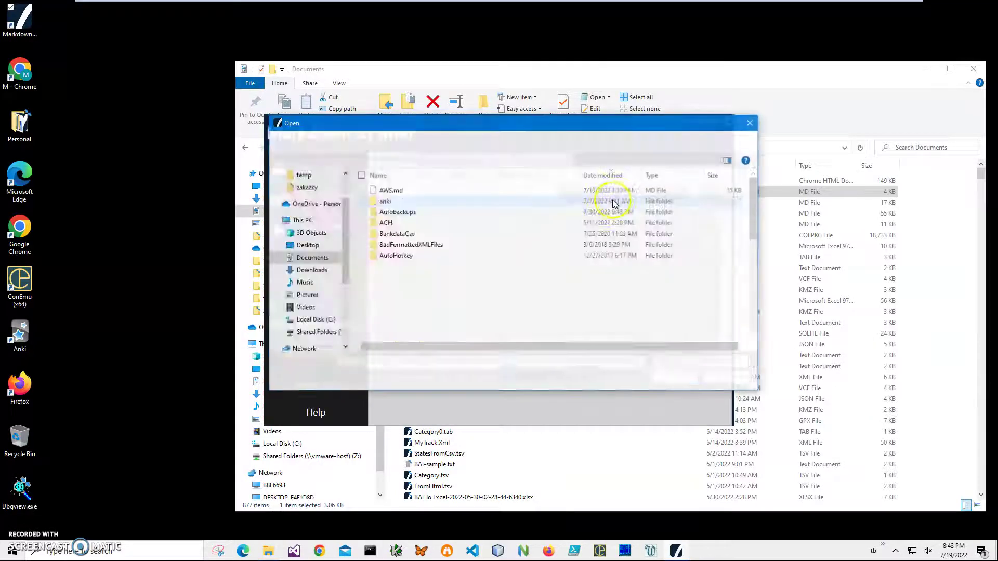
{"action": "left_click", "coordinate": [394, 190]}
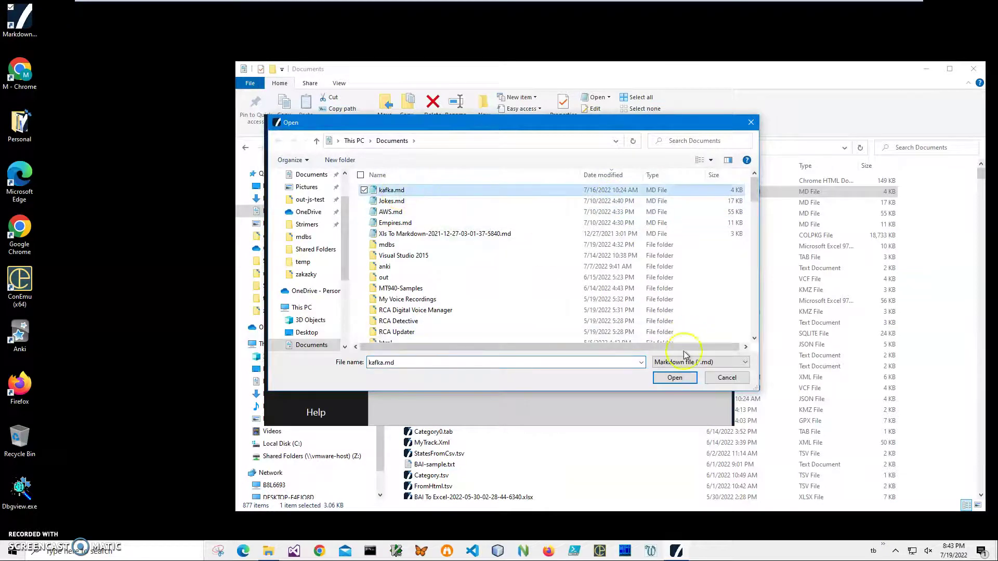
{"action": "left_click", "coordinate": [672, 377]}
{"action": "left_click", "coordinate": [561, 376]}
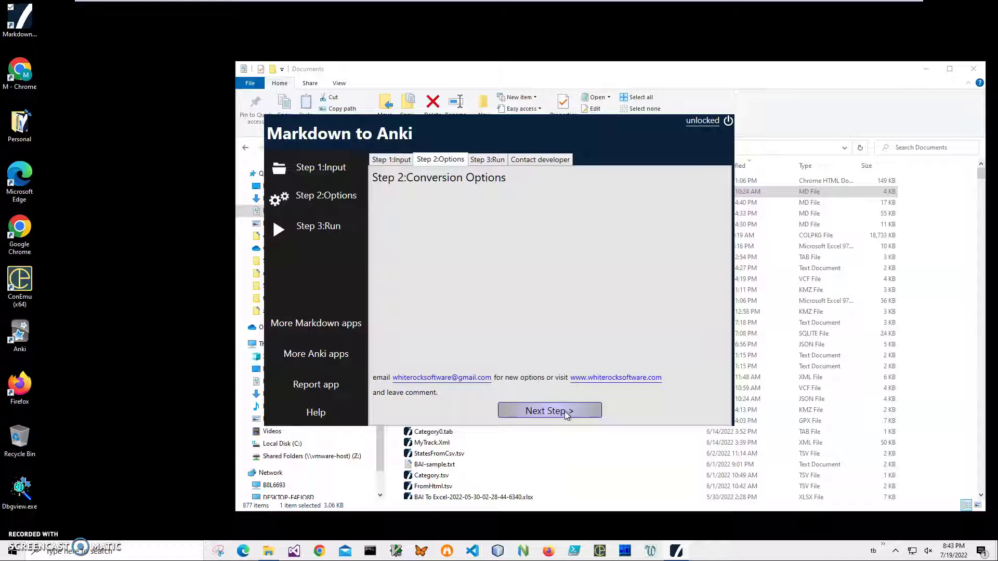
- Run the conversion, save the deck as kafka.apkg in Documents and launch Anki
{"action": "left_click", "coordinate": [565, 412]}
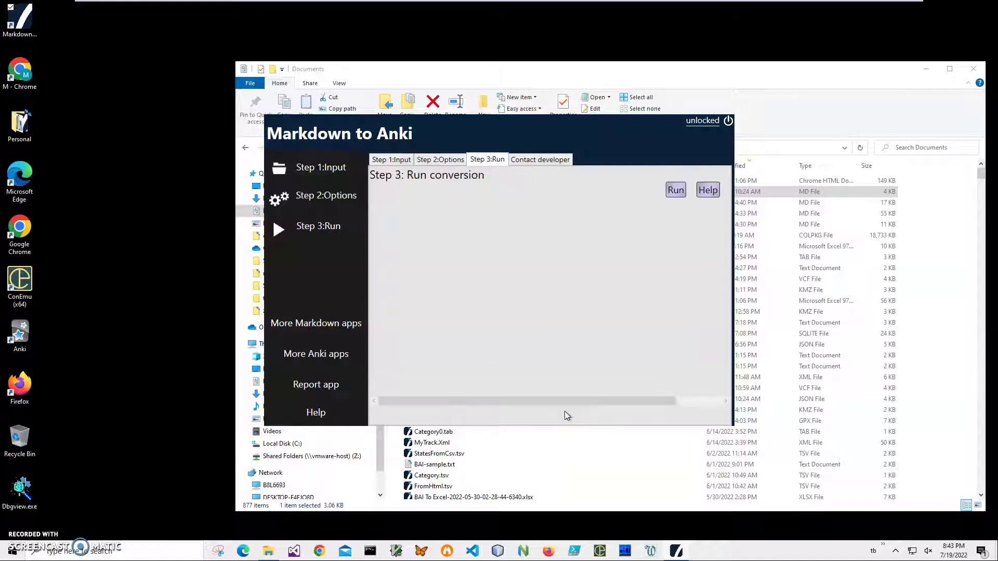
{"action": "left_click", "coordinate": [678, 192]}
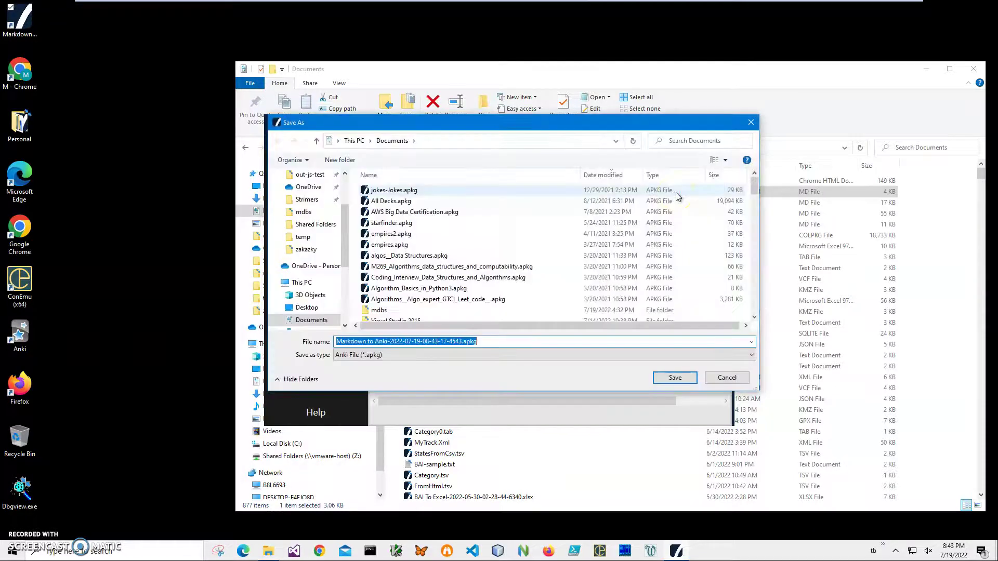
{"action": "left_click", "coordinate": [459, 344]}
{"action": "key", "text": "shift+Home"}
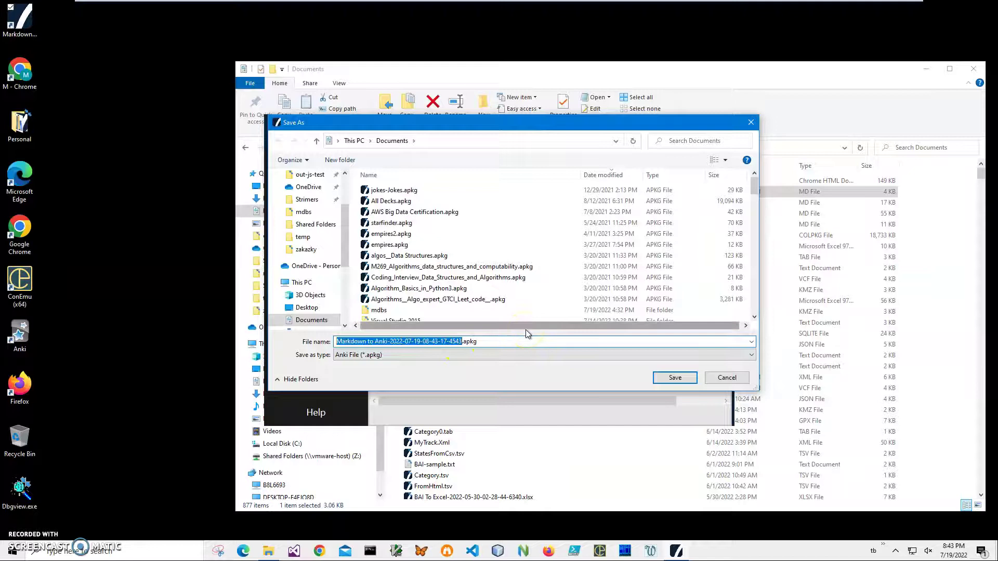
{"action": "type", "text": "kafka"}
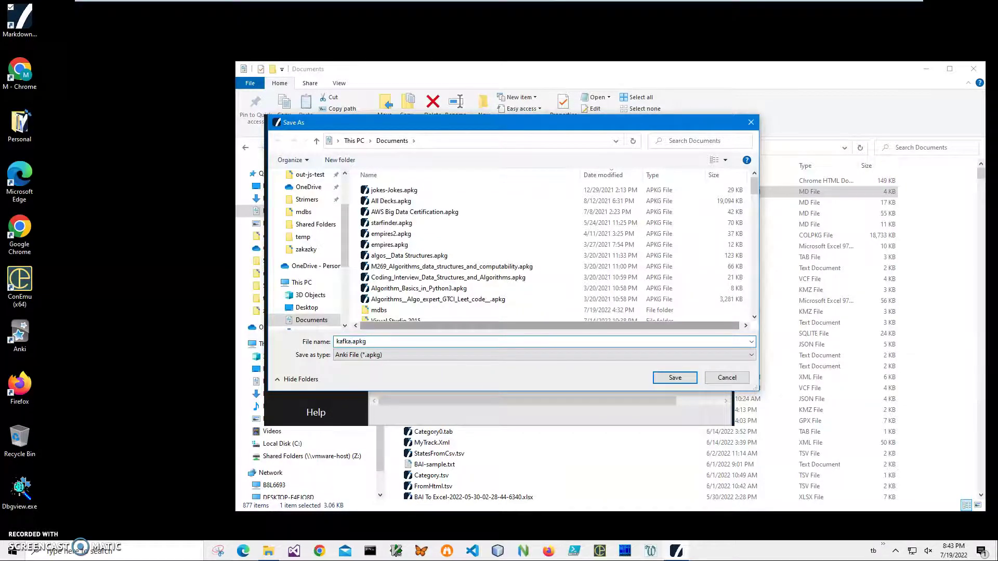
{"action": "key", "text": "Return"}
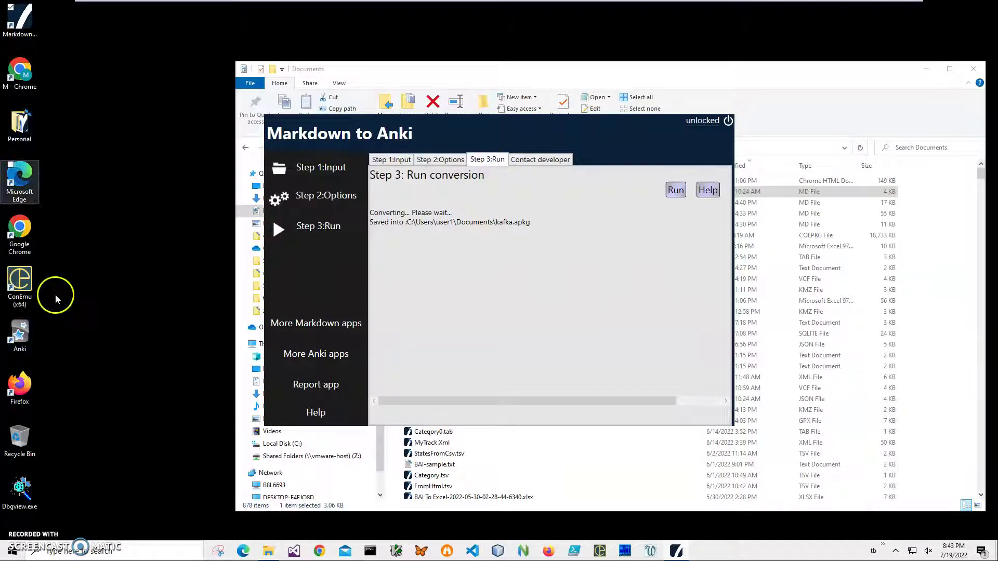
{"action": "double_click", "coordinate": [31, 340]}
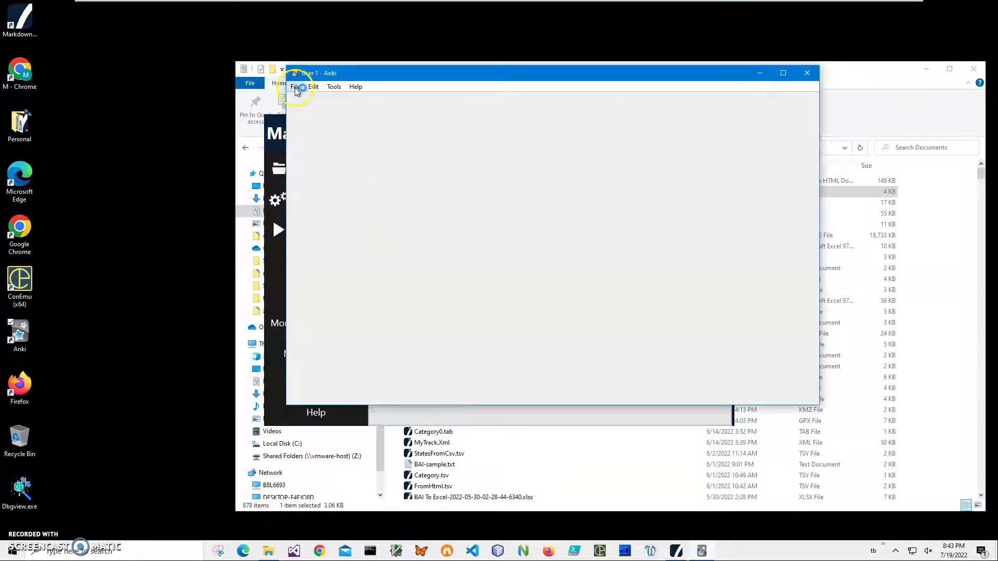
- Import kafka.apkg from Documents into Anki, adding 24 notes as a kafka deck
{"action": "left_click", "coordinate": [294, 88]}
{"action": "left_click", "coordinate": [313, 119]}
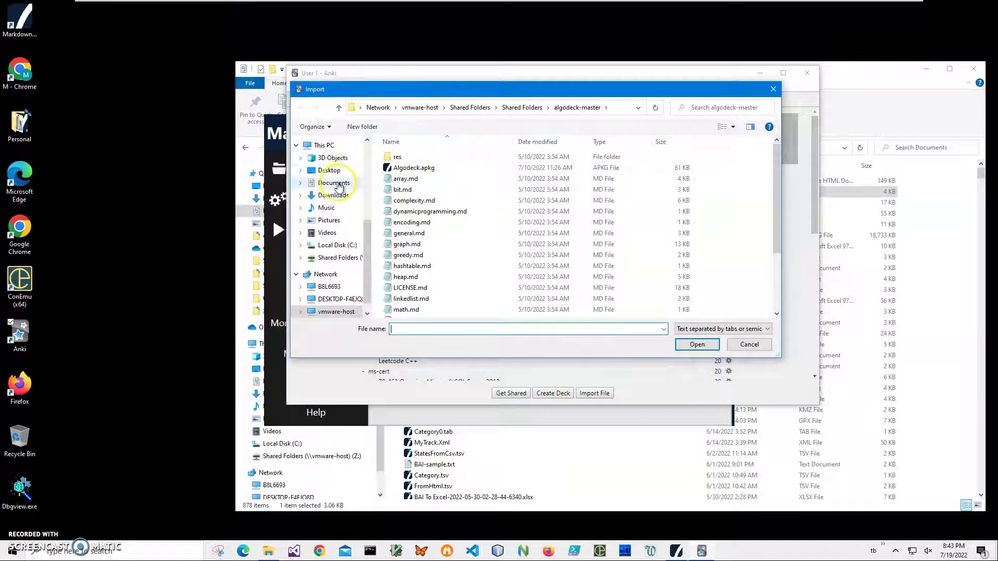
{"action": "left_click", "coordinate": [336, 186]}
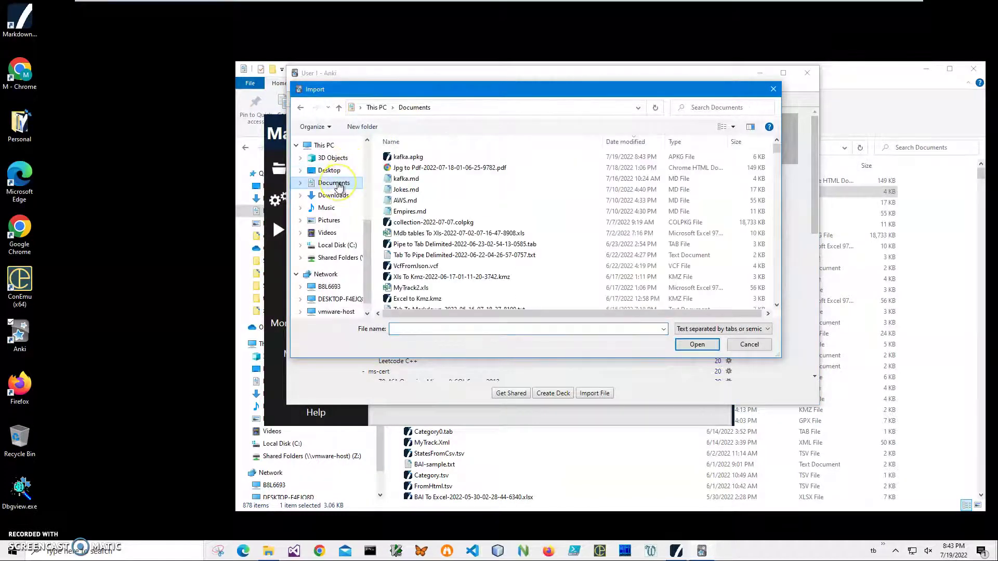
{"action": "double_click", "coordinate": [406, 158]}
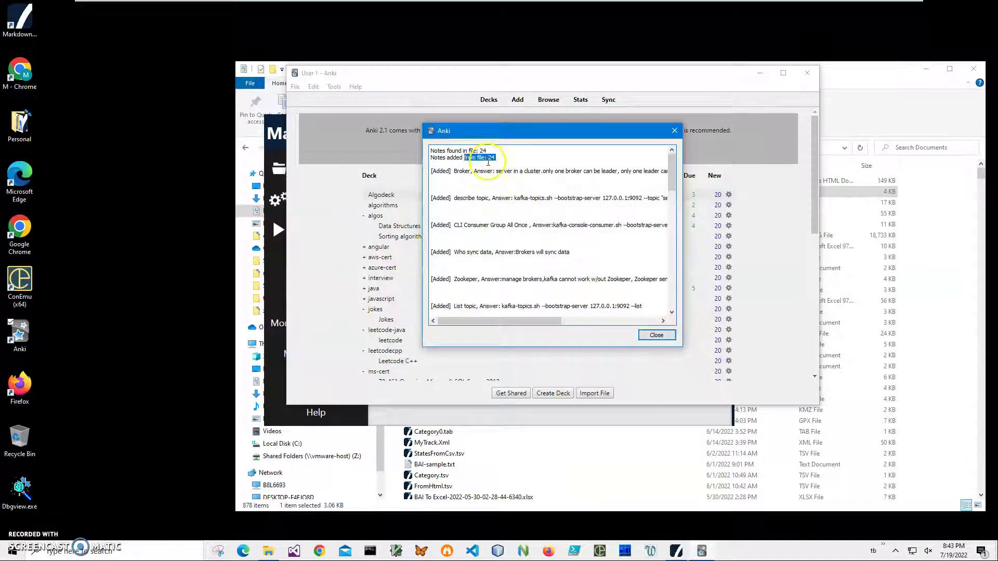
{"action": "left_click_drag", "start_coordinate": [499, 158], "coordinate": [424, 134]}
{"action": "left_click", "coordinate": [656, 336]}
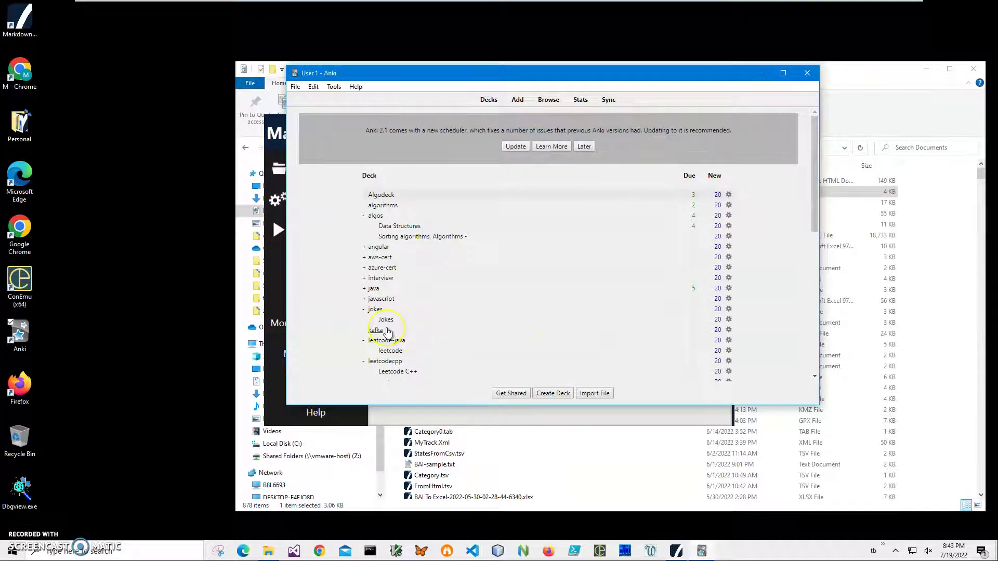
- Start studying the kafka deck so the first card, Broker, is shown
{"action": "left_click", "coordinate": [378, 330]}
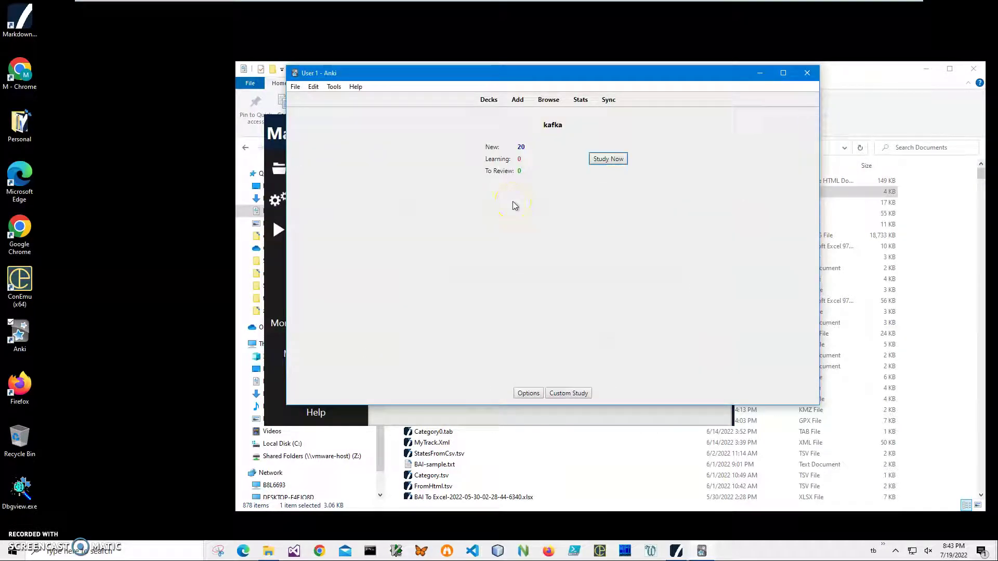
{"action": "left_click", "coordinate": [609, 159]}
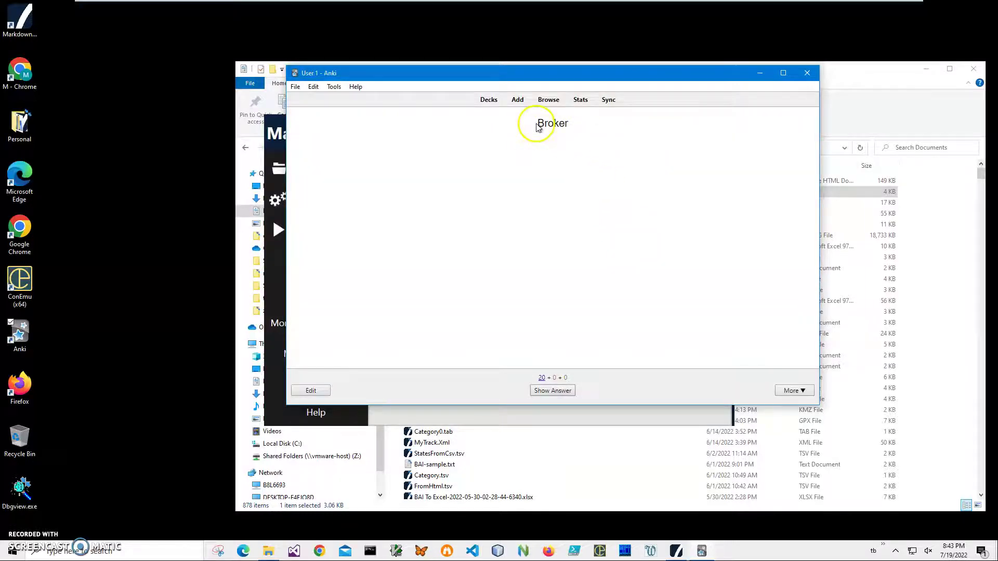
{"action": "left_click_drag", "start_coordinate": [829, 69], "coordinate": [926, 139]}
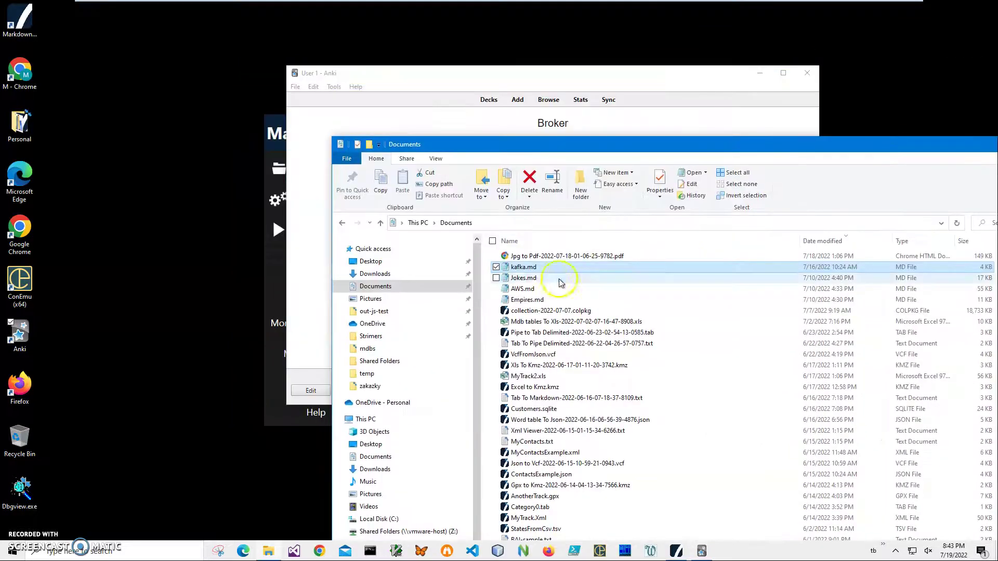
- Open kafka.md in Notepad beside Anki and highlight the ## Broker heading in the notes
{"action": "double_click", "coordinate": [530, 268]}
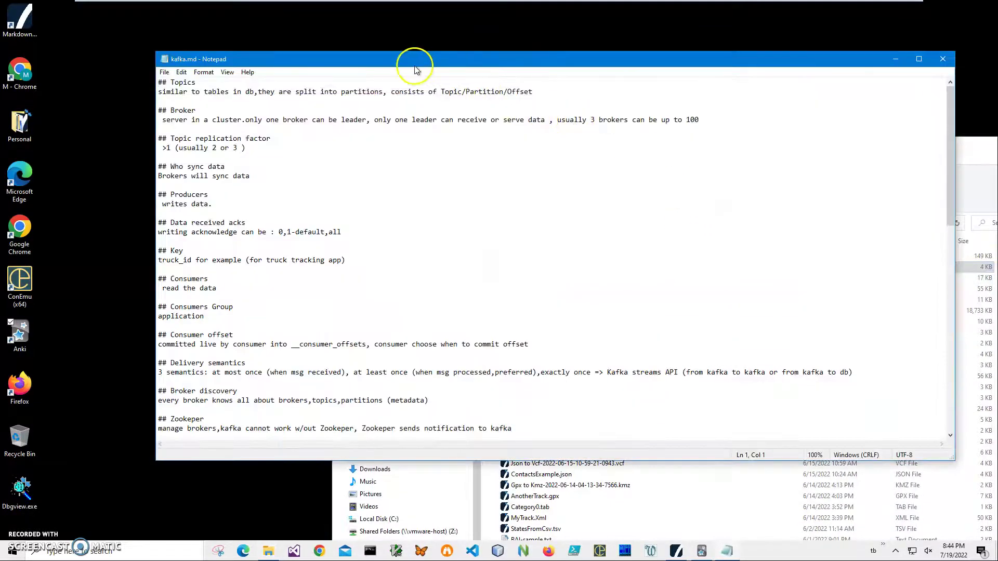
{"action": "left_click_drag", "start_coordinate": [415, 68], "coordinate": [793, 153]}
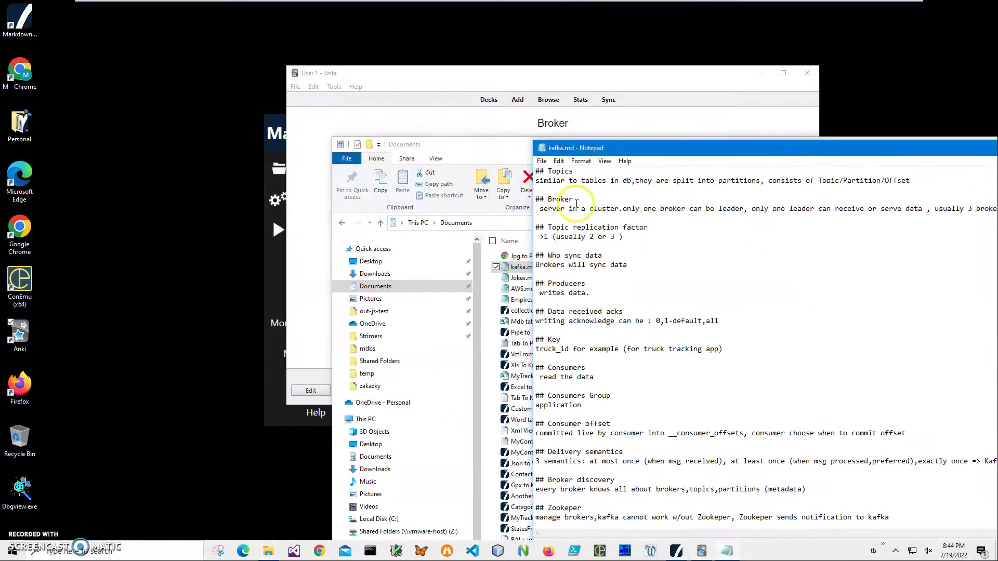
{"action": "left_click_drag", "start_coordinate": [576, 203], "coordinate": [542, 202]}
{"action": "left_click", "coordinate": [543, 201]}
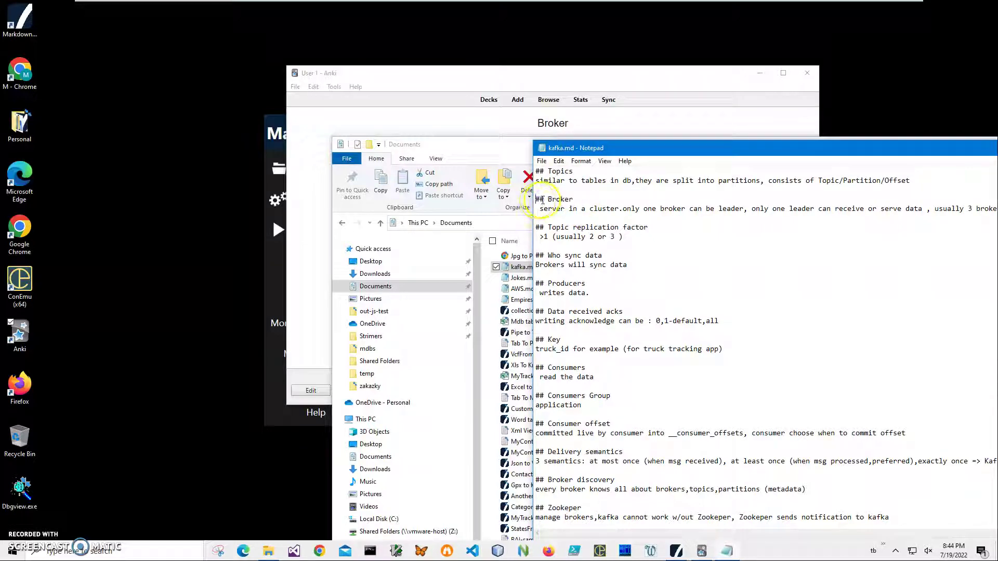
{"action": "double_click", "coordinate": [542, 201]}
- Switch between the Broker flashcard and the notes, then move the Notepad window down and left
{"action": "left_click", "coordinate": [520, 89]}
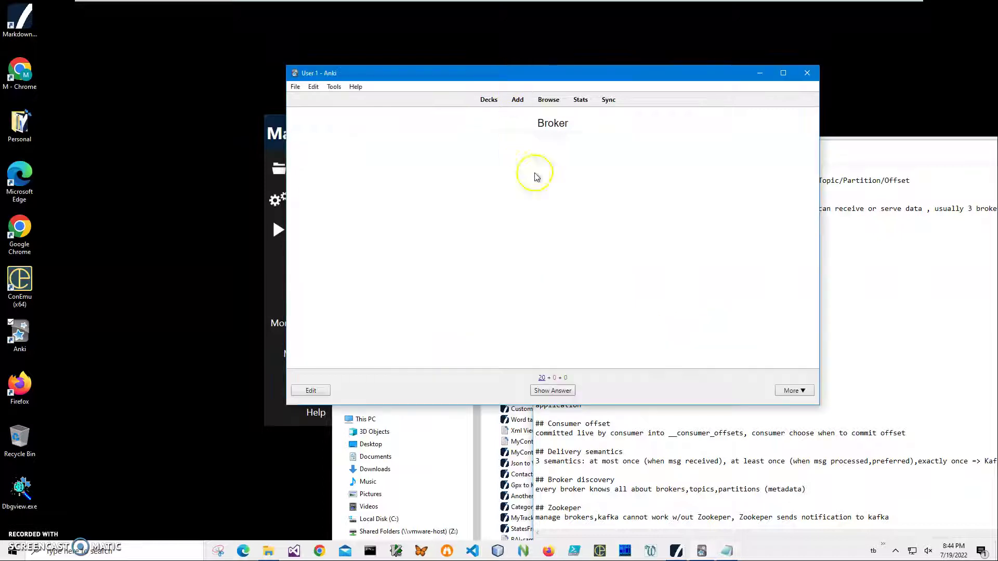
{"action": "left_click", "coordinate": [843, 255]}
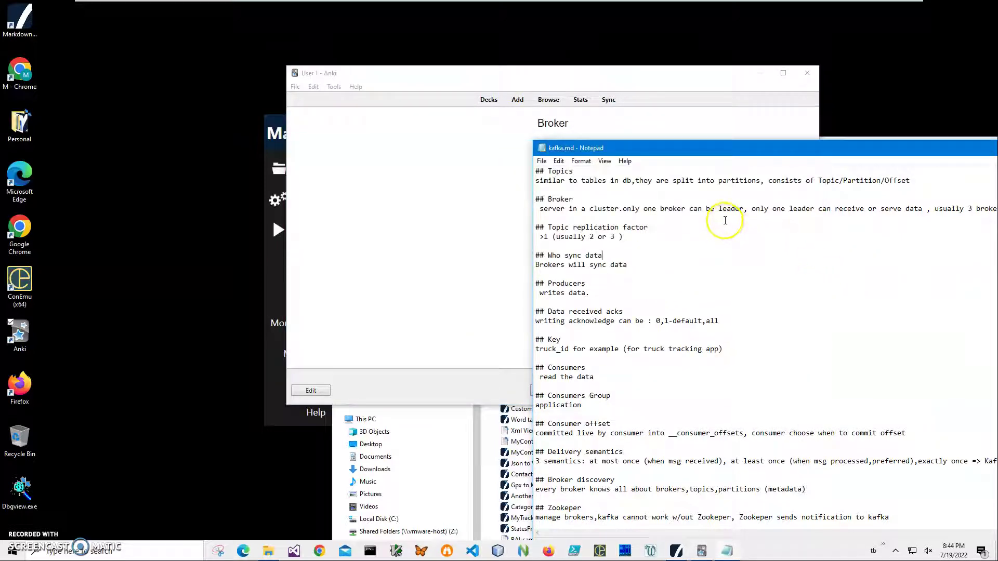
{"action": "left_click", "coordinate": [690, 153]}
{"action": "left_click_drag", "start_coordinate": [690, 154], "coordinate": [493, 224]}
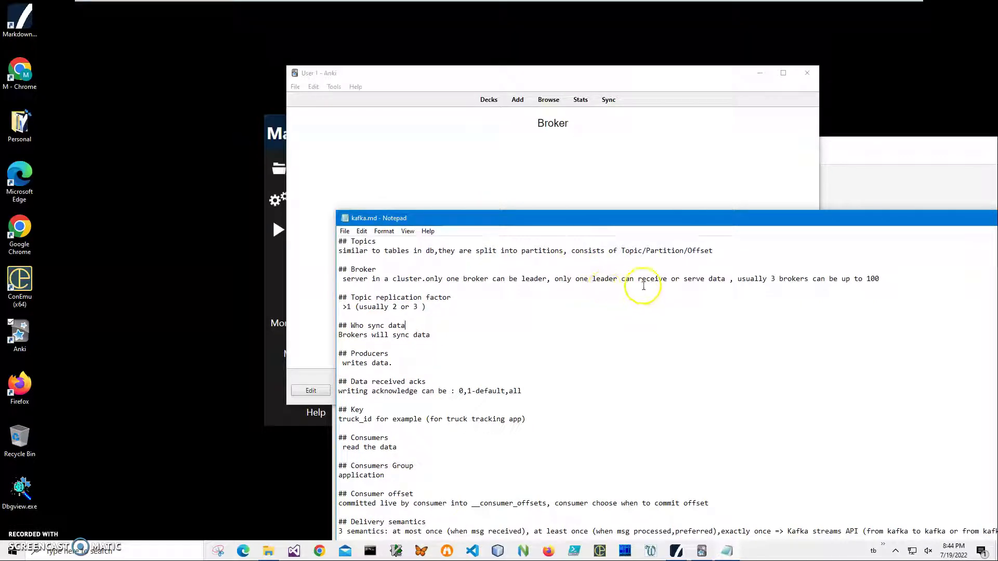
- Reveal the Broker card's answer, highlight it, and rate the card Good
{"action": "left_click", "coordinate": [624, 196]}
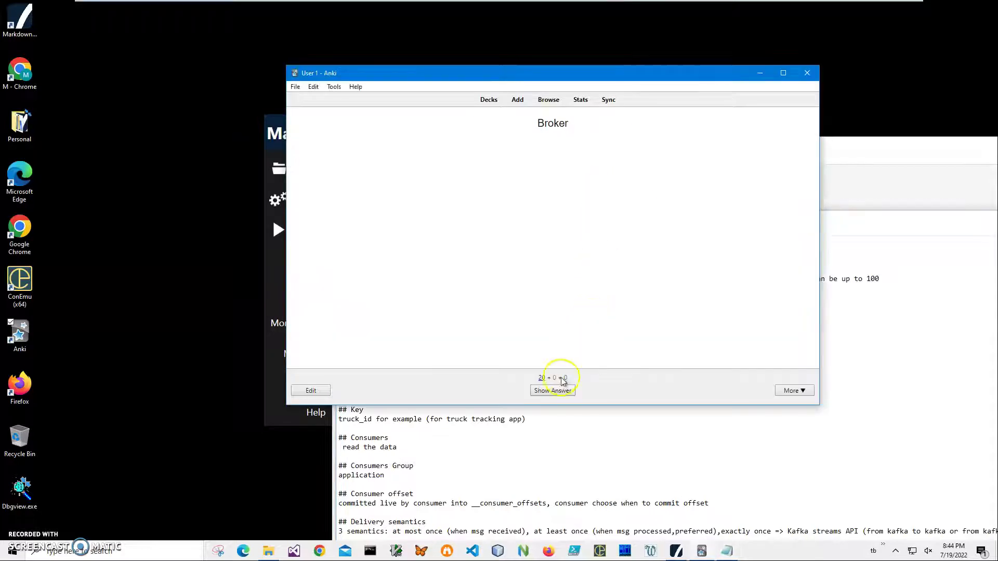
{"action": "left_click", "coordinate": [553, 389]}
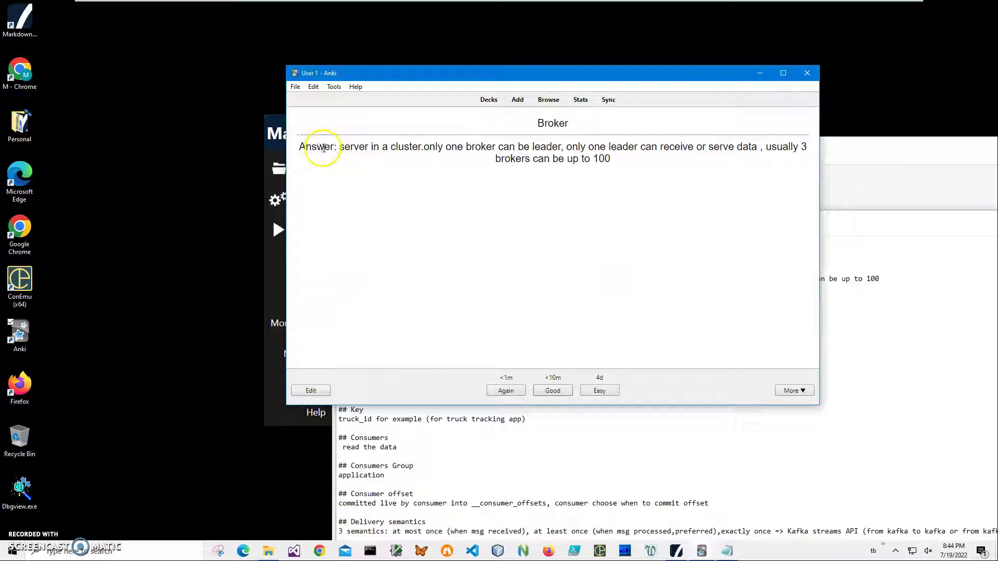
{"action": "left_click_drag", "start_coordinate": [350, 149], "coordinate": [606, 159]}
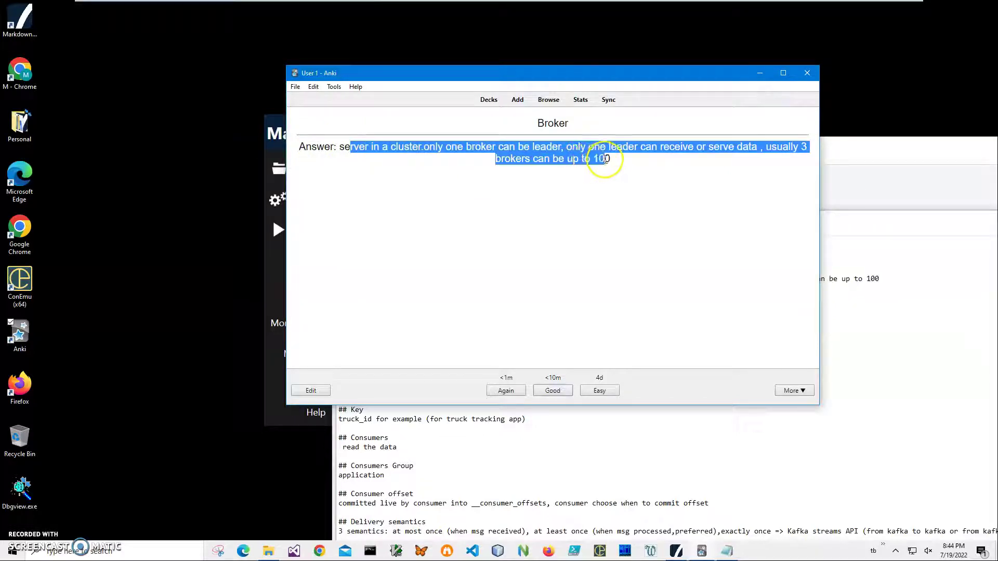
{"action": "left_click", "coordinate": [555, 391]}
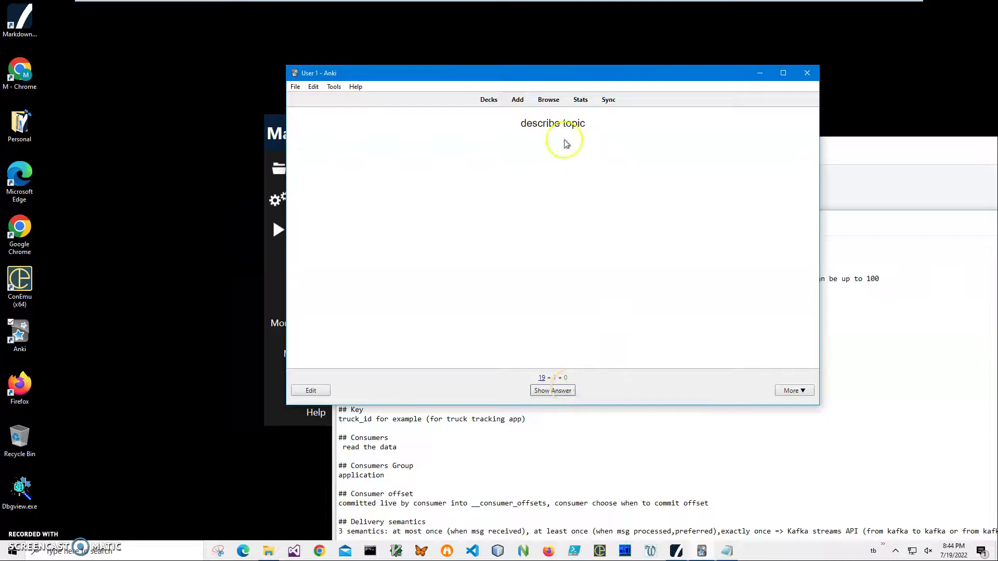
- Reveal the 'describe topic' card's answer and highlight its command text
{"action": "left_click", "coordinate": [565, 391]}
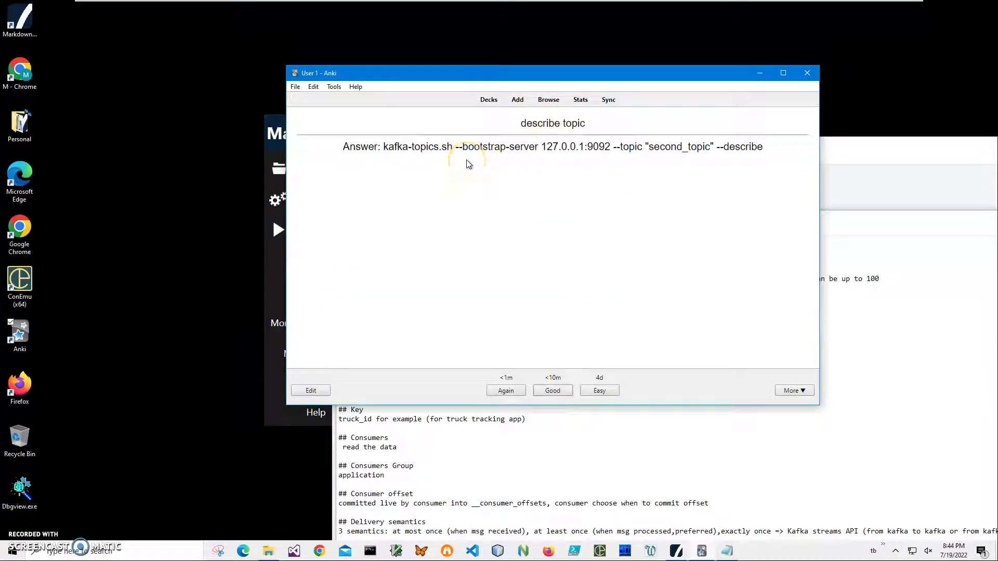
{"action": "left_click_drag", "start_coordinate": [382, 147], "coordinate": [766, 141]}
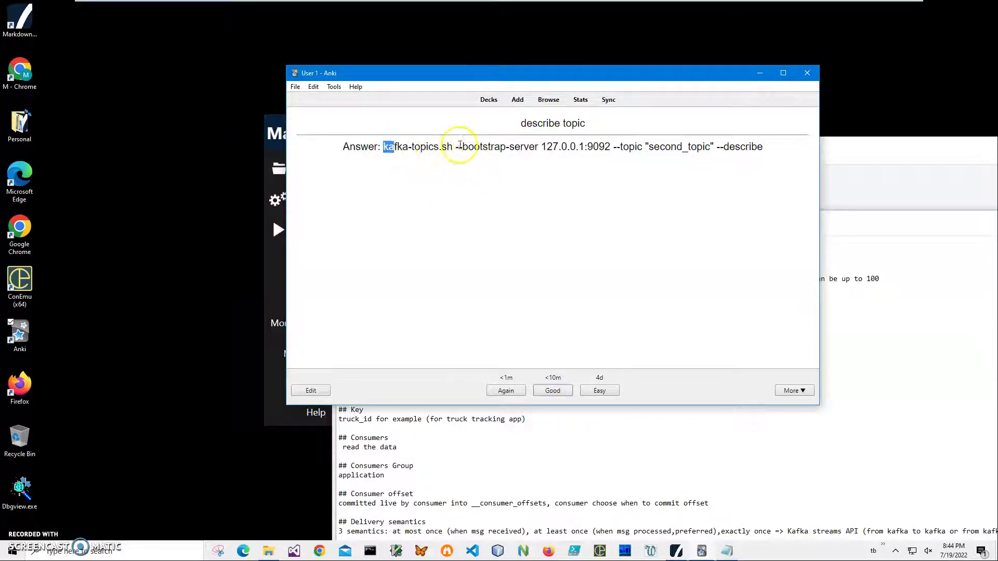
{"action": "left_click", "coordinate": [644, 198]}
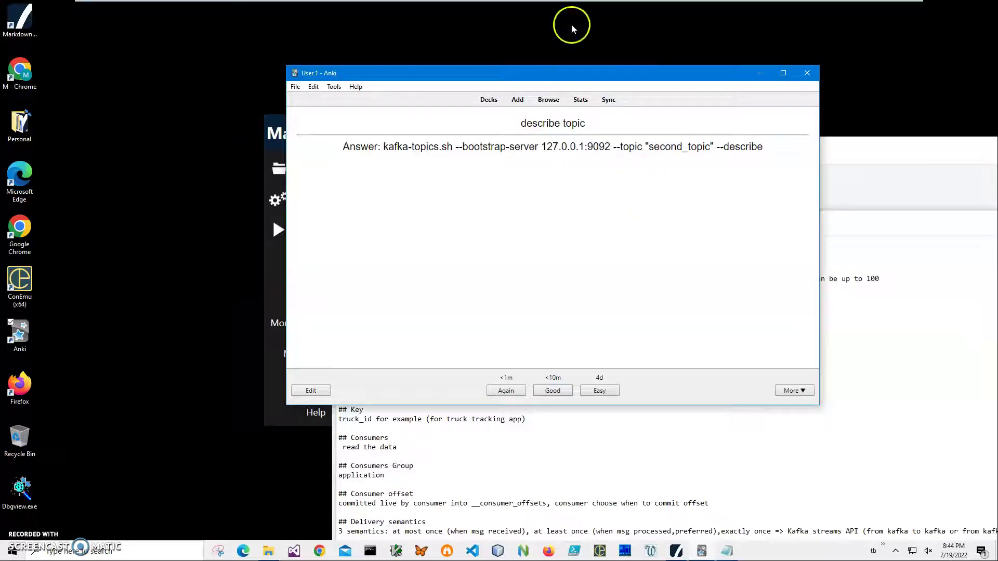
- Bring kafka.md forward, move it up-left, and place the caret in the Kafka start section
{"action": "left_click", "coordinate": [857, 216]}
{"action": "left_click_drag", "start_coordinate": [853, 218], "coordinate": [674, 79]}
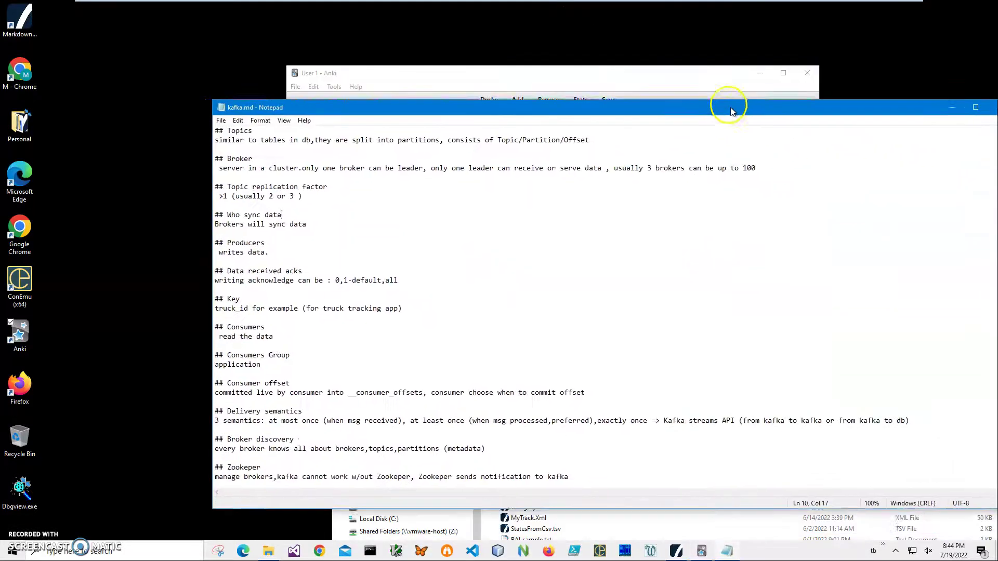
{"action": "scroll", "coordinate": [446, 372], "scroll_direction": "down", "scroll_amount": 2}
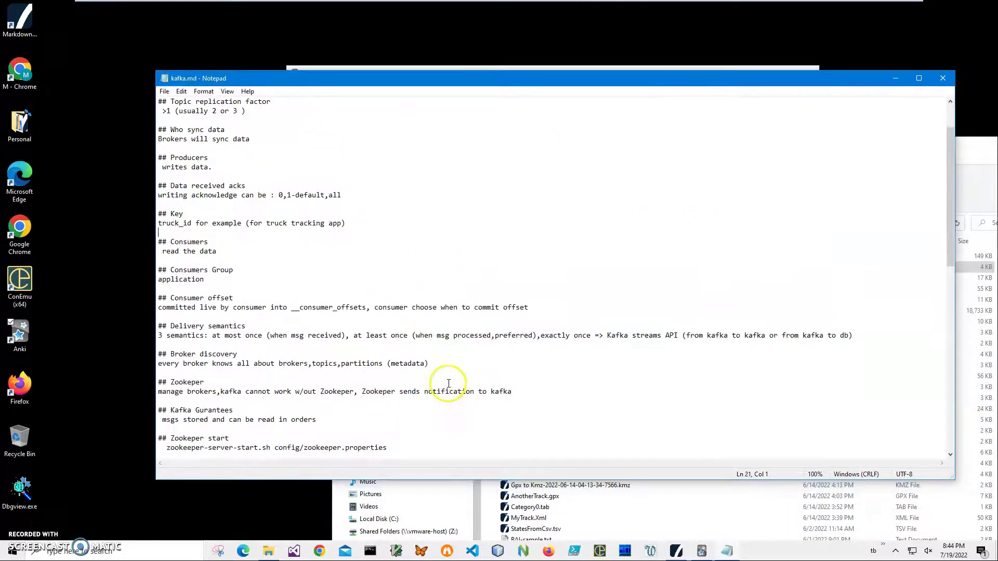
{"action": "scroll", "coordinate": [446, 384], "scroll_direction": "down", "scroll_amount": 2}
{"action": "scroll", "coordinate": [445, 384], "scroll_direction": "down", "scroll_amount": 1}
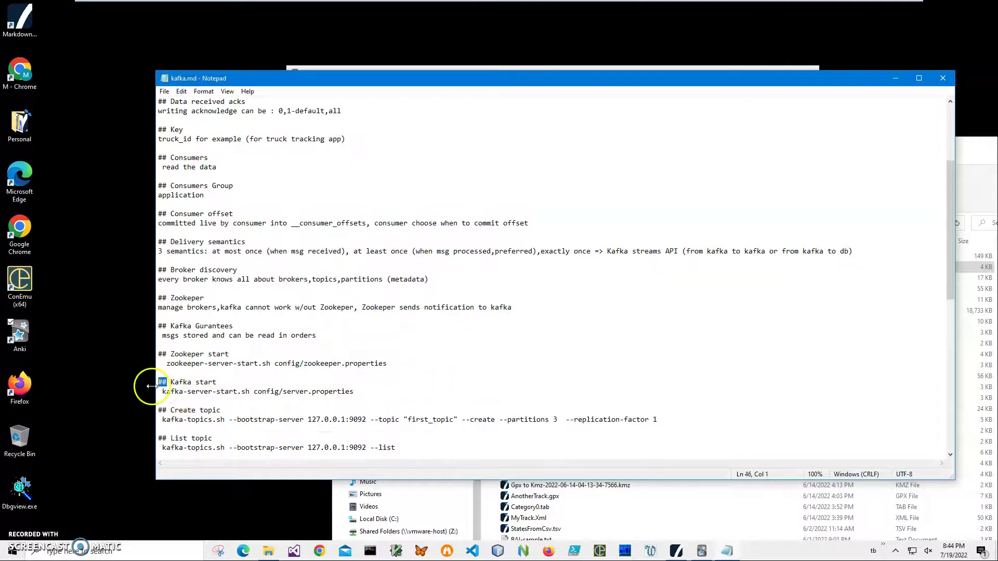
{"action": "left_click_drag", "start_coordinate": [219, 382], "coordinate": [160, 382]}
{"action": "left_click", "coordinate": [173, 390]}
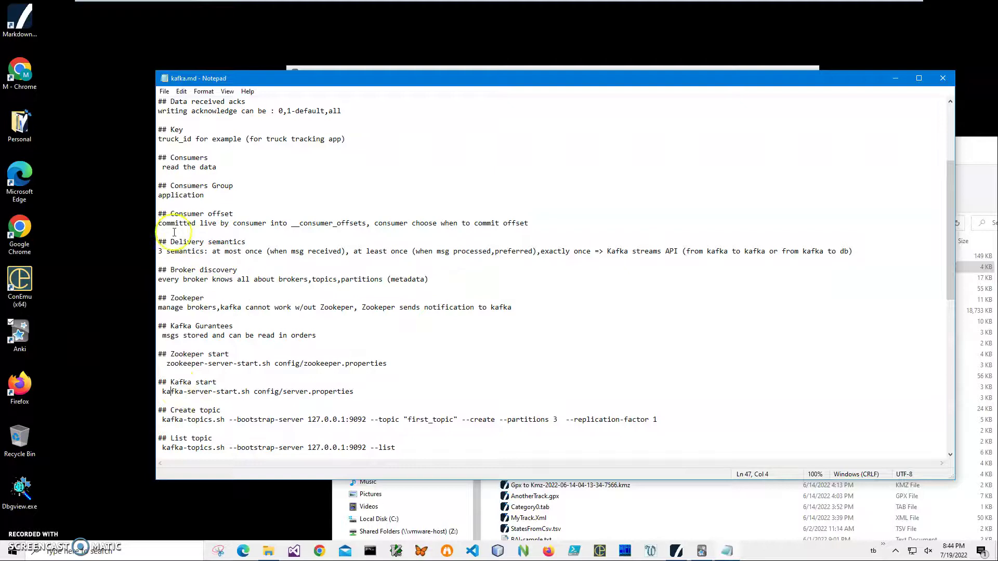
{"action": "scroll", "coordinate": [257, 410], "scroll_direction": "down", "scroll_amount": 2}
{"action": "scroll", "coordinate": [256, 410], "scroll_direction": "down", "scroll_amount": 2}
{"action": "scroll", "coordinate": [257, 411], "scroll_direction": "down", "scroll_amount": 2}
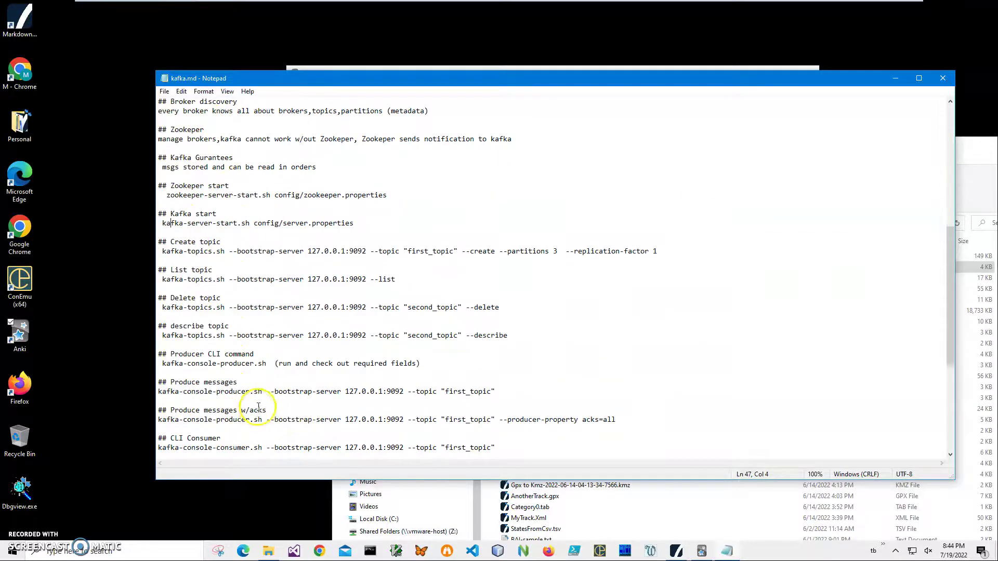
{"action": "scroll", "coordinate": [256, 406], "scroll_direction": "down", "scroll_amount": 2}
{"action": "scroll", "coordinate": [261, 405], "scroll_direction": "up", "scroll_amount": 4}
{"action": "scroll", "coordinate": [267, 403], "scroll_direction": "up", "scroll_amount": 4}
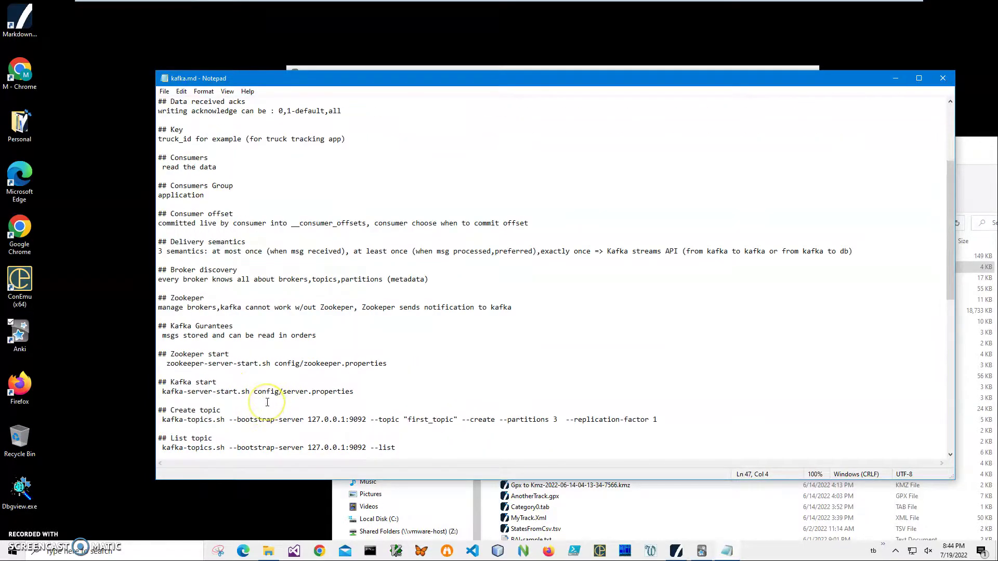
{"action": "scroll", "coordinate": [267, 402], "scroll_direction": "up", "scroll_amount": 1}
{"action": "scroll", "coordinate": [268, 403], "scroll_direction": "up", "scroll_amount": 2}
{"action": "scroll", "coordinate": [268, 402], "scroll_direction": "up", "scroll_amount": 2}
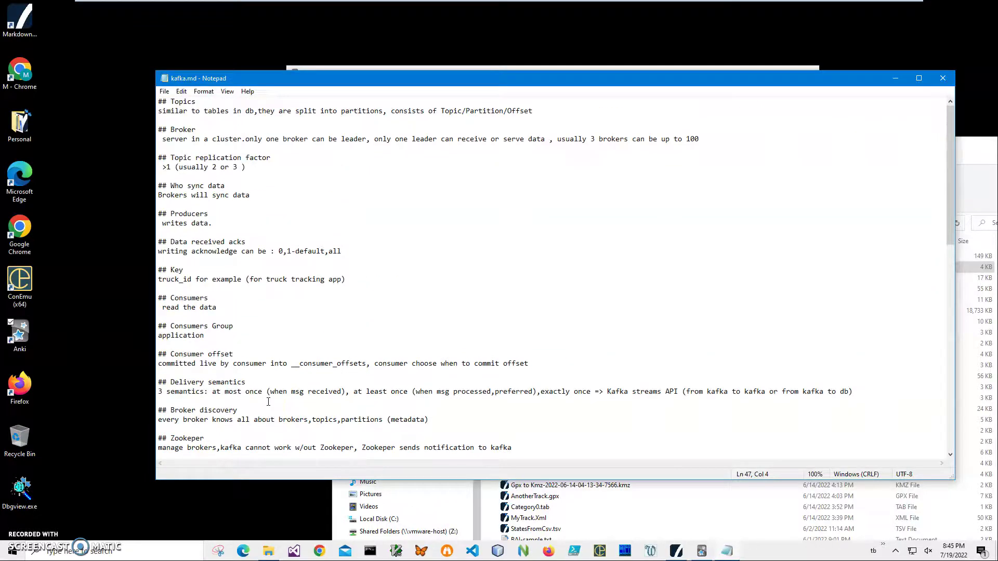